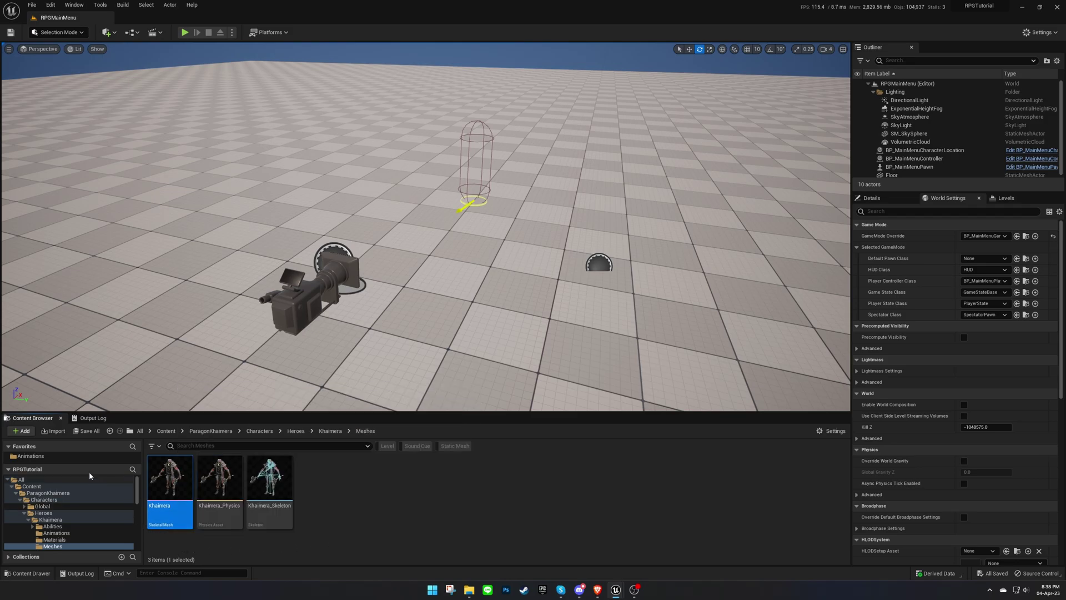
- Open Khaimera's Animations folder and scroll through its 17 animation sequences
{"action": "left_click", "coordinate": [61, 457]}
{"action": "scroll", "coordinate": [508, 549], "scroll_direction": "down", "scroll_amount": 2}
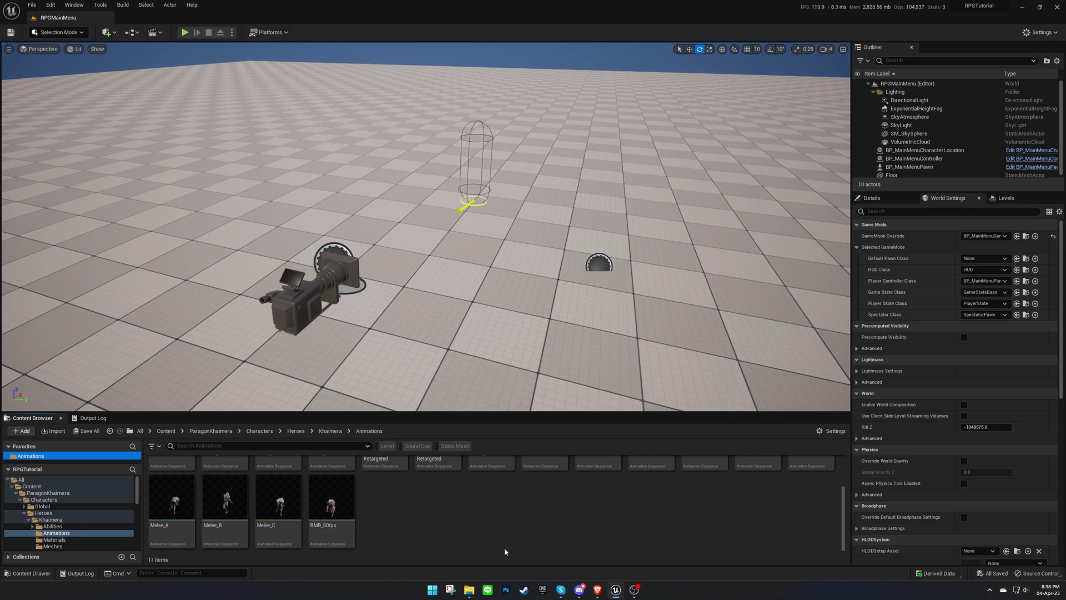
{"action": "scroll", "coordinate": [460, 548], "scroll_direction": "up", "scroll_amount": 2}
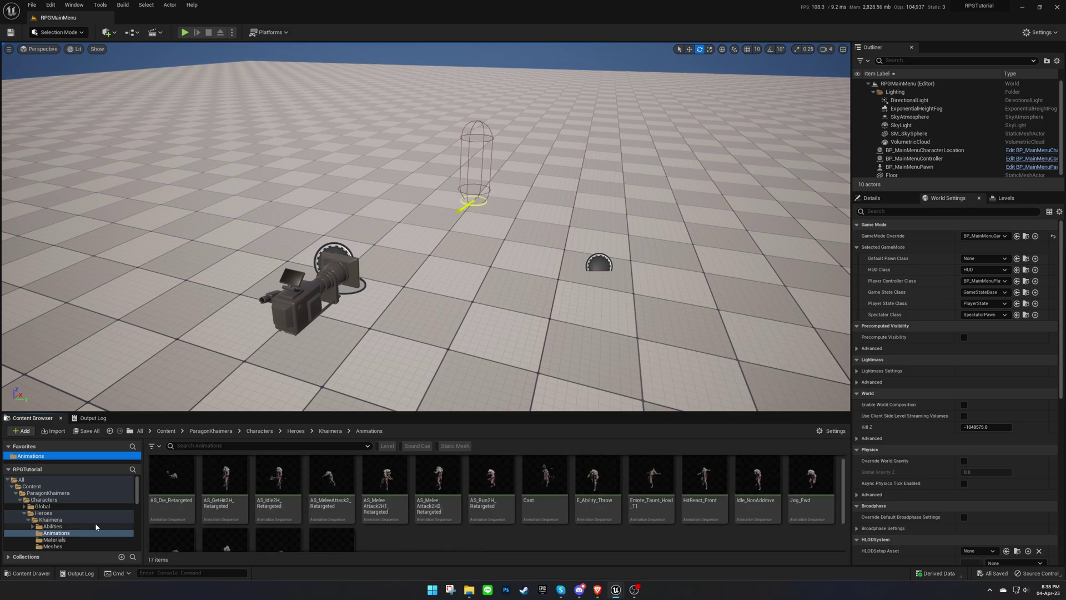
- Go to the RPGTutorial folder and create a Blueprints folder in it
{"action": "left_click", "coordinate": [21, 500]}
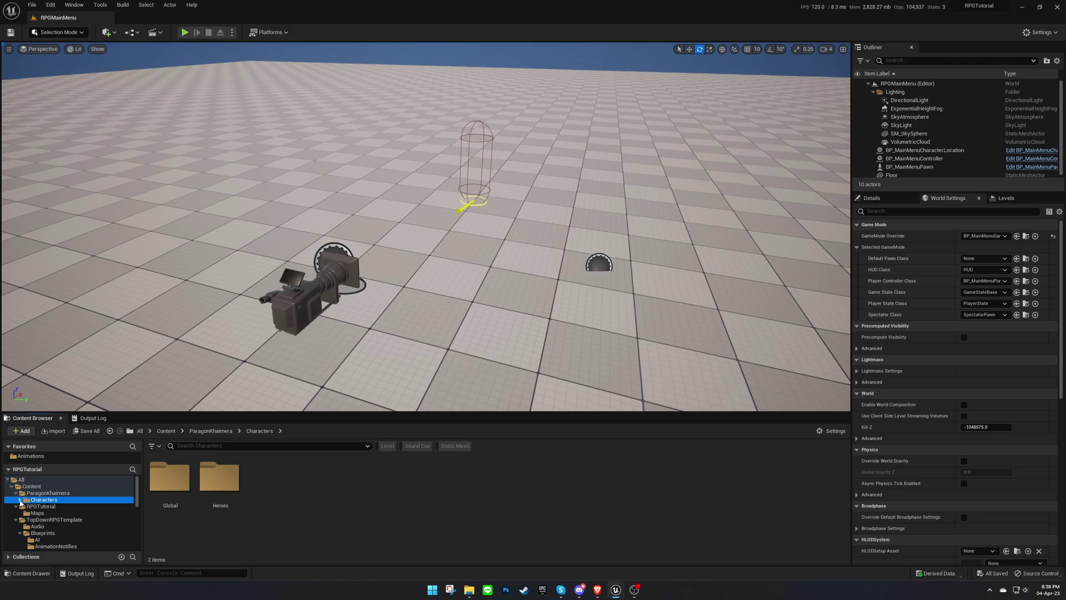
{"action": "left_click", "coordinate": [61, 512]}
{"action": "left_click", "coordinate": [73, 506]}
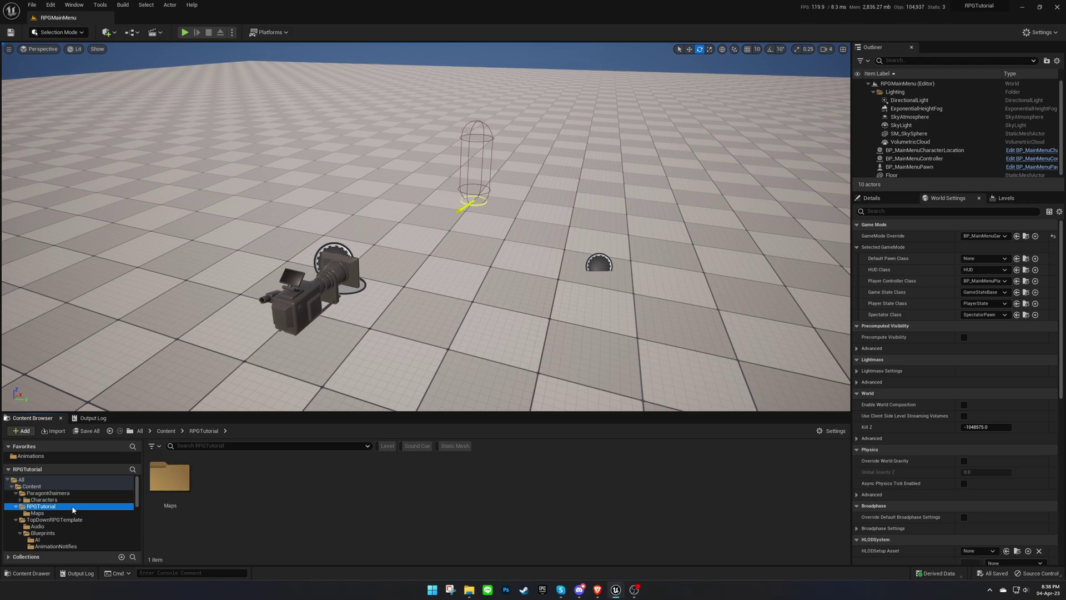
{"action": "scroll", "coordinate": [73, 510], "scroll_direction": "down", "scroll_amount": 2}
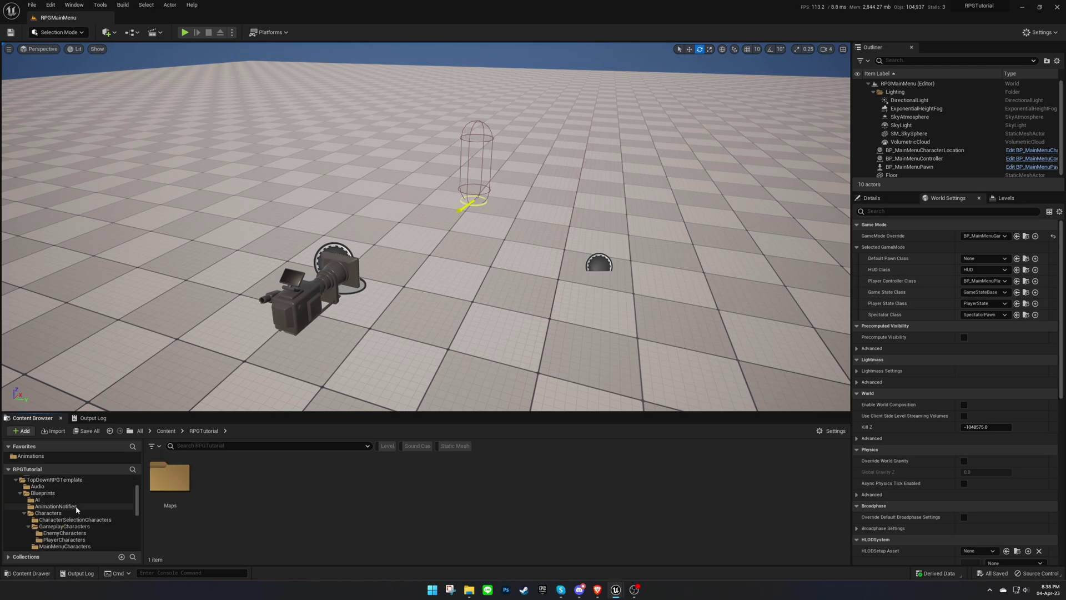
{"action": "right_click", "coordinate": [273, 489]}
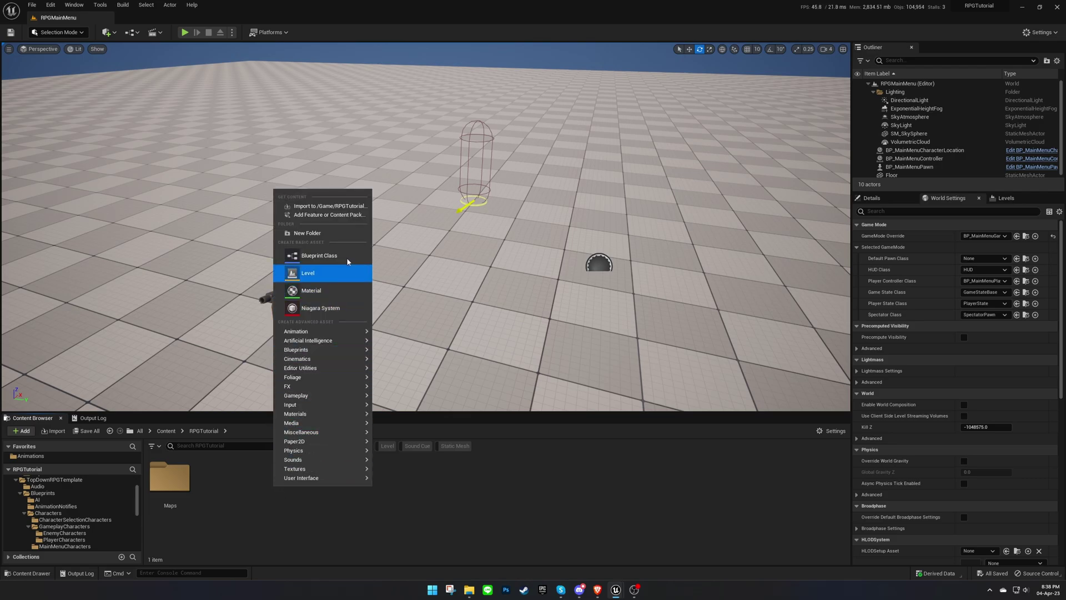
{"action": "left_click", "coordinate": [307, 232]}
{"action": "type", "text": "Blueprints"}
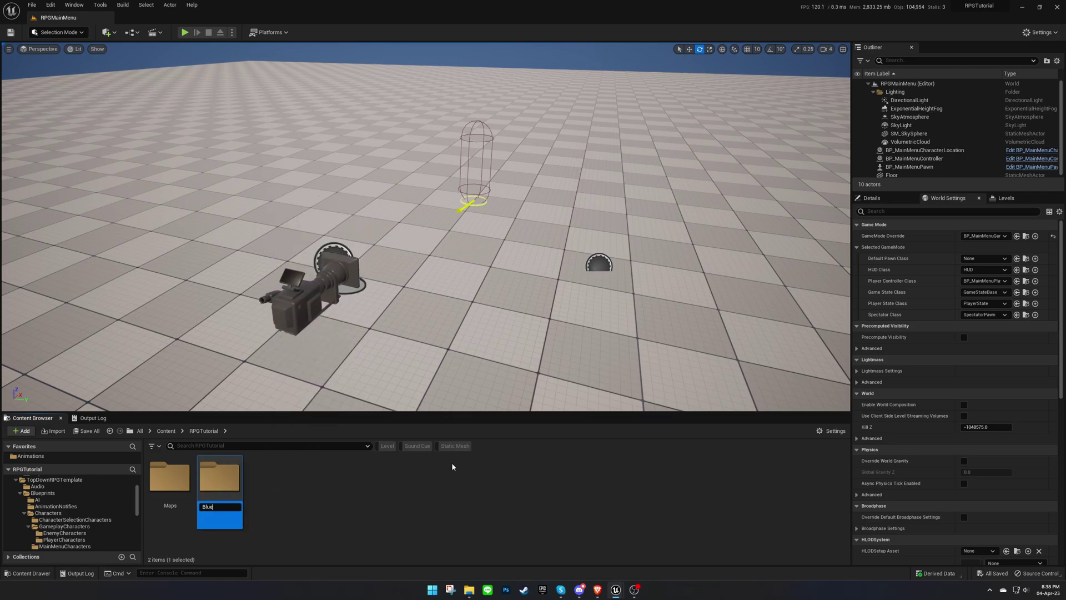
{"action": "key", "text": "Return"}
{"action": "key", "text": "Return"}
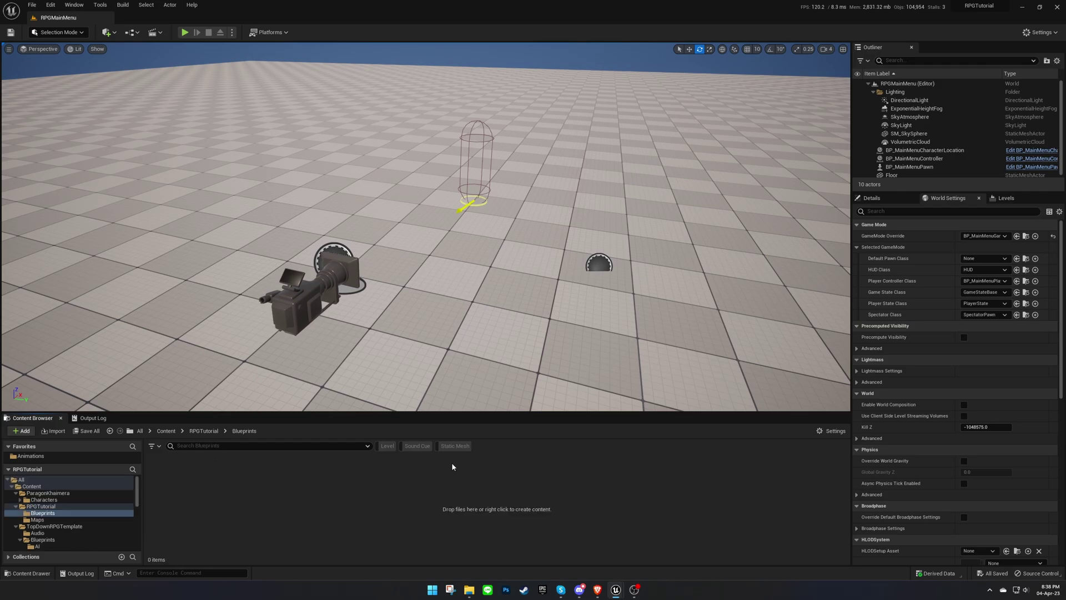
- Inside Blueprints, create a Characters folder
{"action": "scroll", "coordinate": [107, 506], "scroll_direction": "down", "scroll_amount": 2}
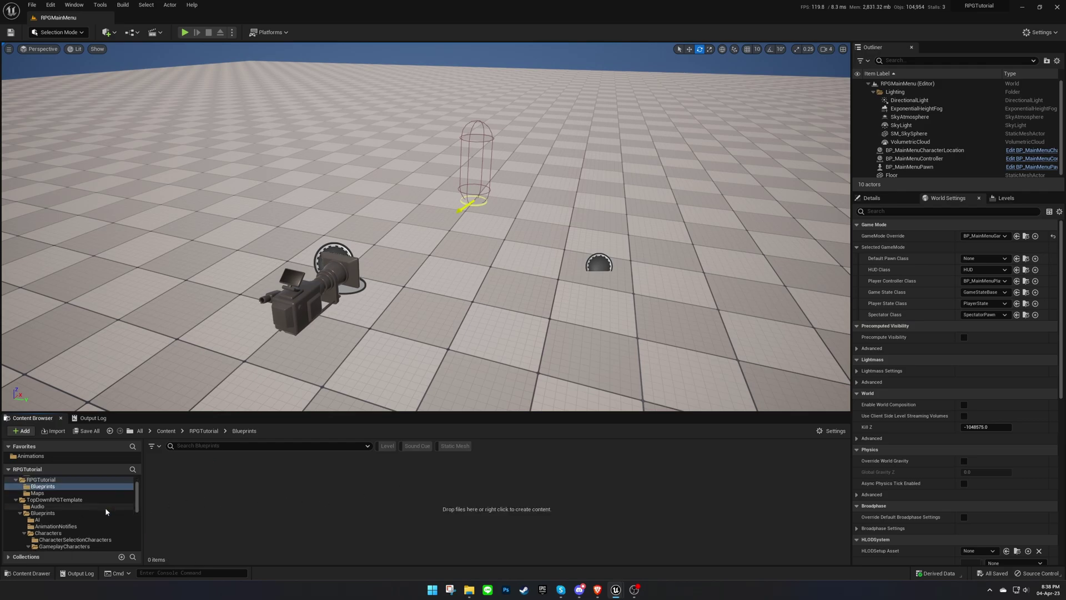
{"action": "right_click", "coordinate": [248, 498]}
{"action": "left_click", "coordinate": [303, 245]}
{"action": "type", "text": "C"}
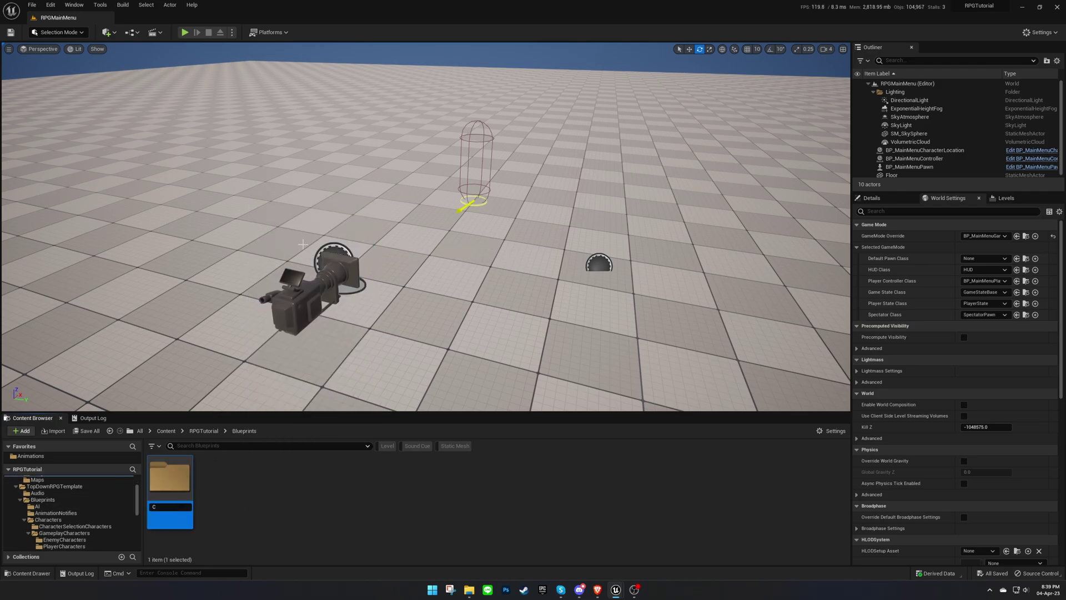
{"action": "type", "text": "haracters"}
{"action": "key", "text": "Return"}
{"action": "key", "text": "Return"}
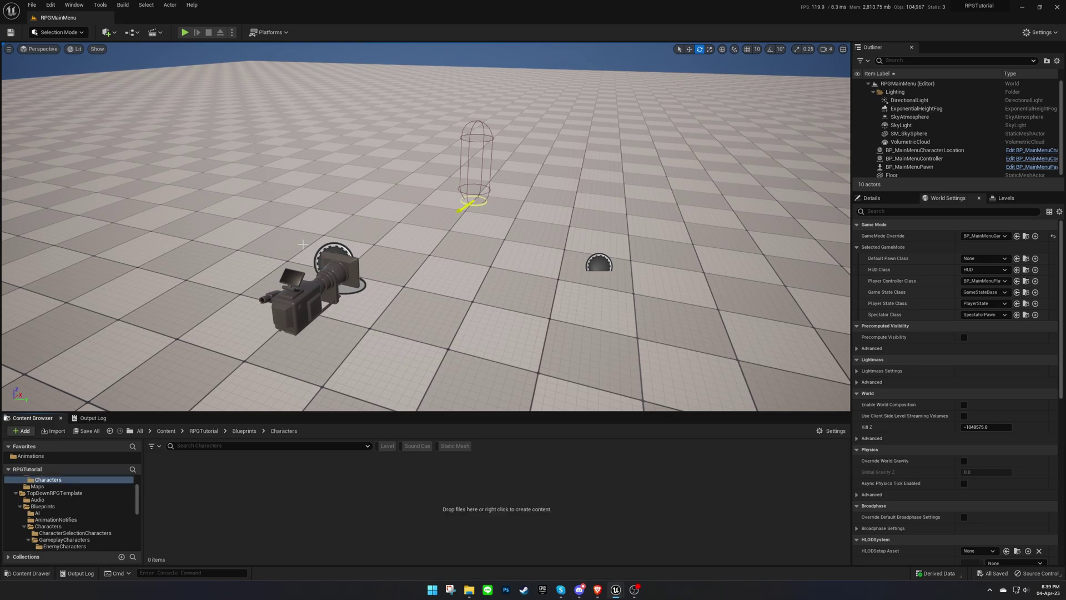
- Inside Characters, create a GameplayCharacters folder
{"action": "scroll", "coordinate": [128, 504], "scroll_direction": "down", "scroll_amount": 2}
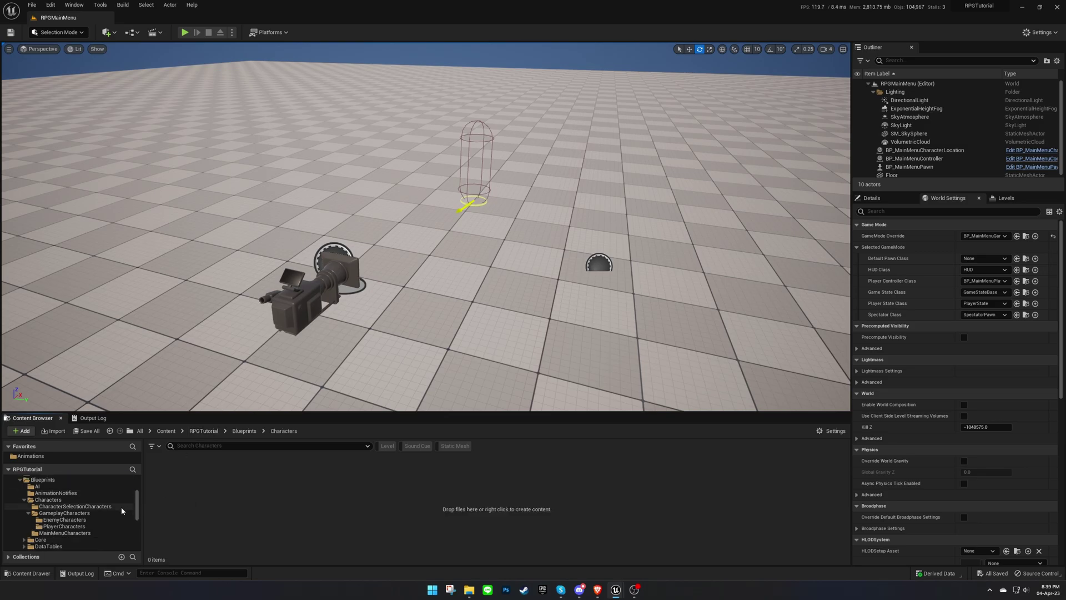
{"action": "right_click", "coordinate": [254, 491]}
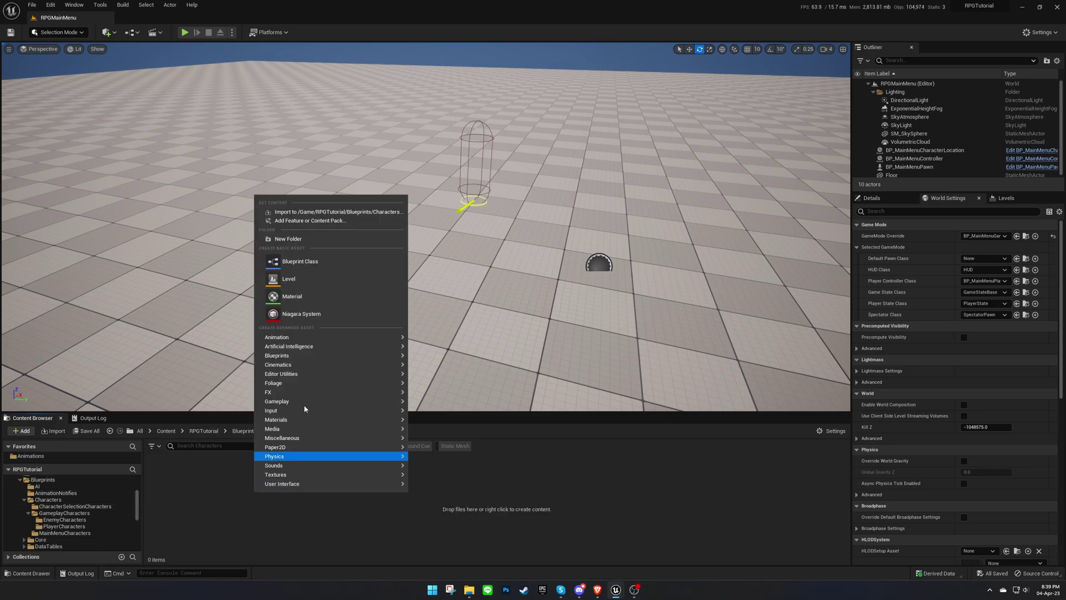
{"action": "left_click", "coordinate": [332, 240]}
{"action": "type", "text": "G"}
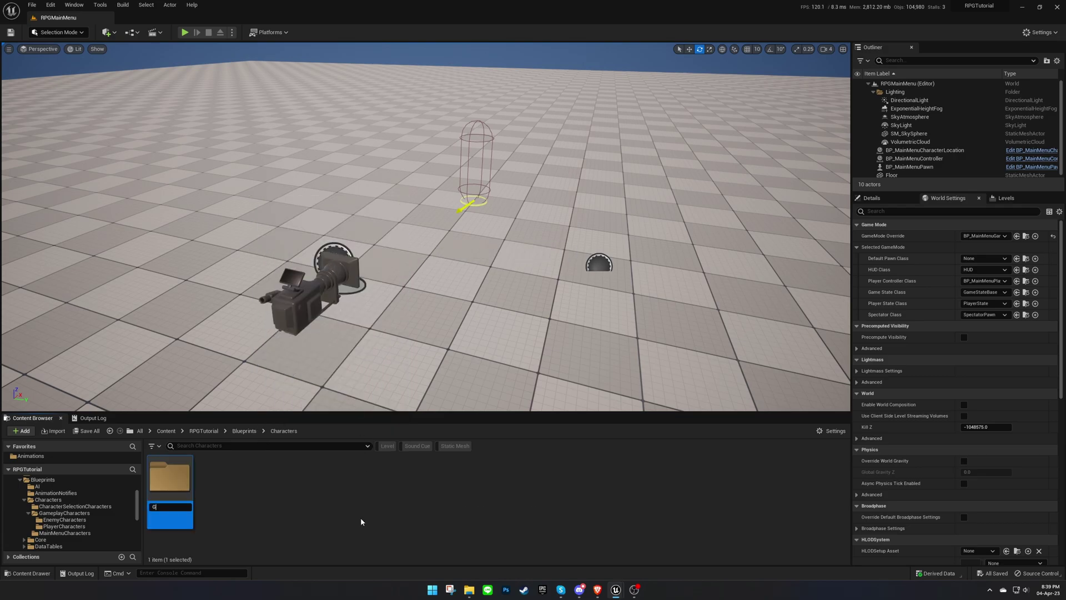
{"action": "type", "text": "ameplayCharacters"}
{"action": "key", "text": "Return"}
{"action": "key", "text": "Return"}
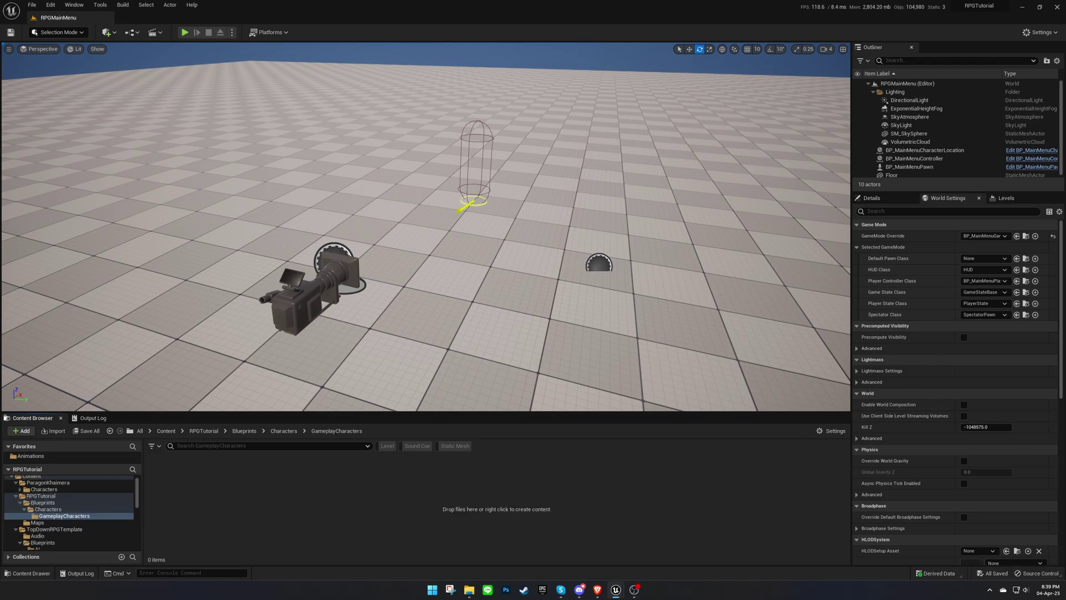
- Copy BP_PlayerCharacterBase from the doc's 3.1 Player Characters section and return to Unreal
{"action": "left_click", "coordinate": [597, 589]}
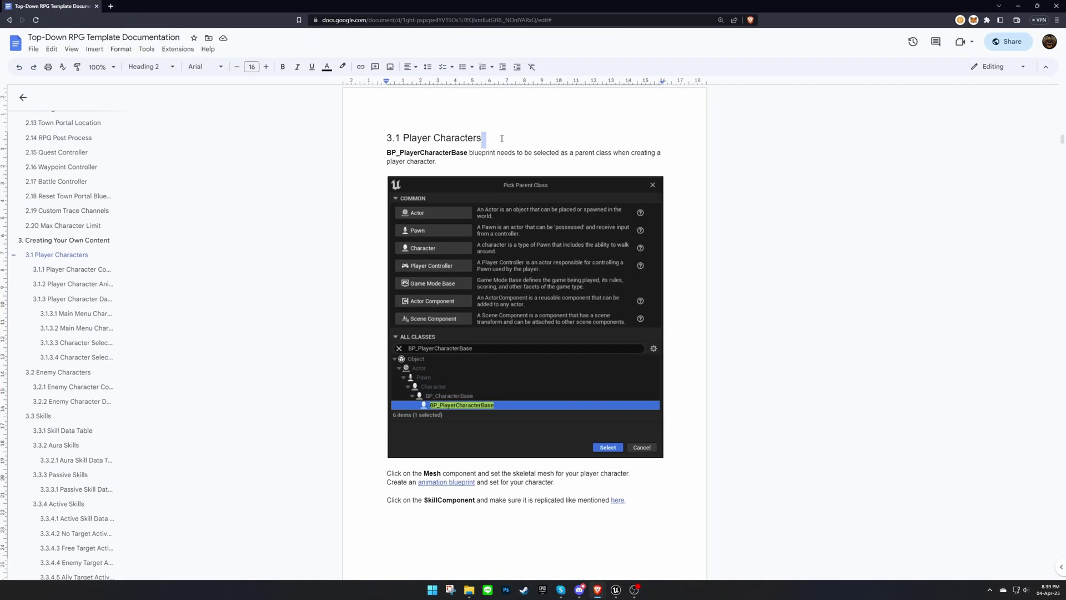
{"action": "left_click_drag", "start_coordinate": [465, 153], "coordinate": [386, 153]}
{"action": "key", "text": "ctrl+c"}
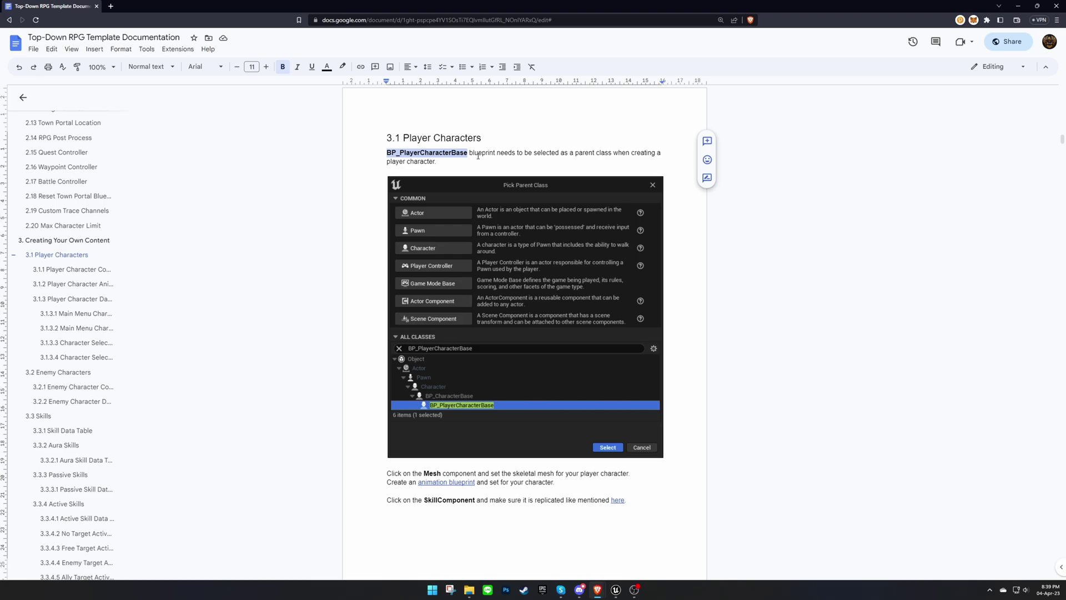
{"action": "key", "text": "alt+Tab"}
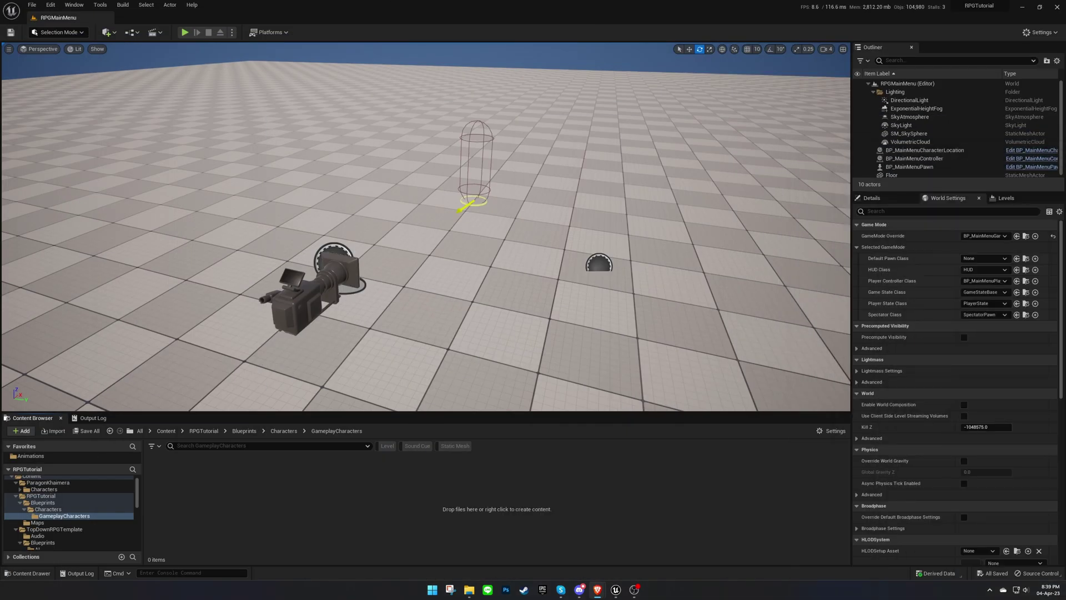
- Create a Blueprint class named Berserker with parent BP_PlayerCharacterBase and open it
{"action": "right_click", "coordinate": [345, 482]}
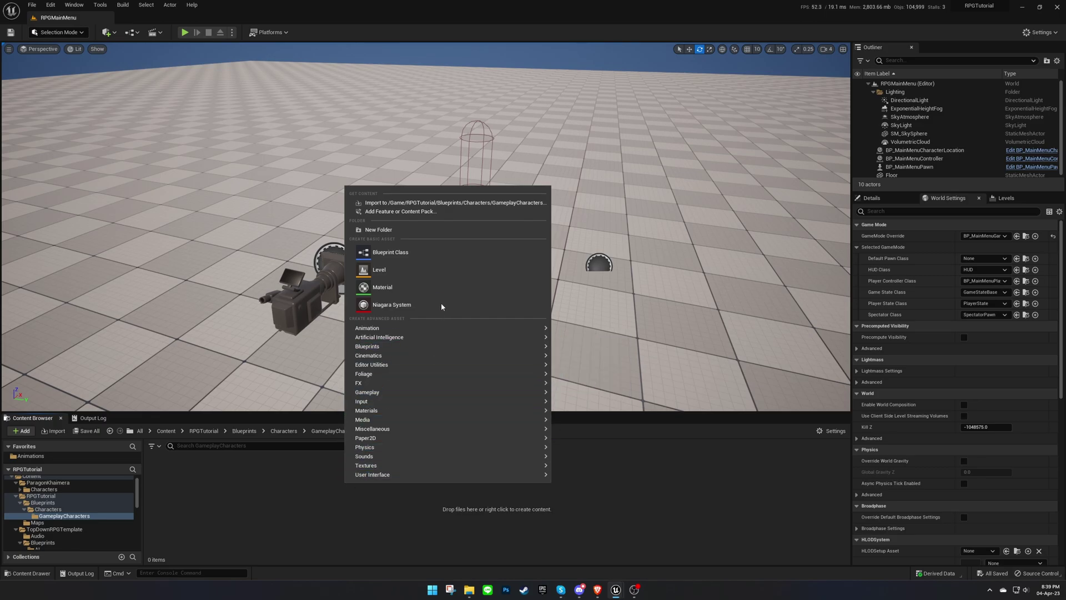
{"action": "left_click", "coordinate": [447, 256]}
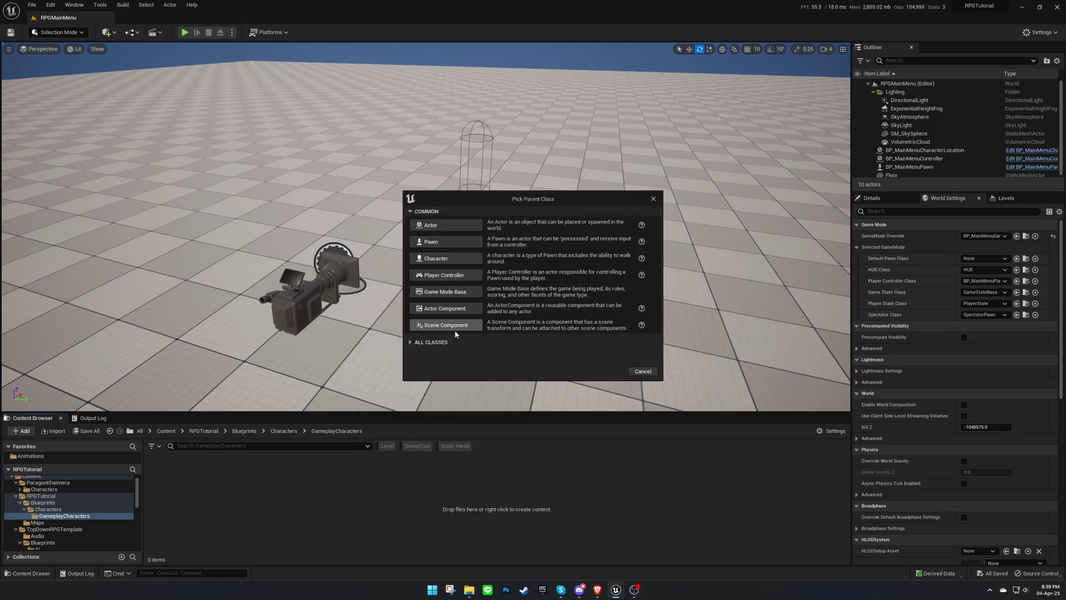
{"action": "key", "text": "ctrl+v"}
{"action": "left_click", "coordinate": [484, 407]}
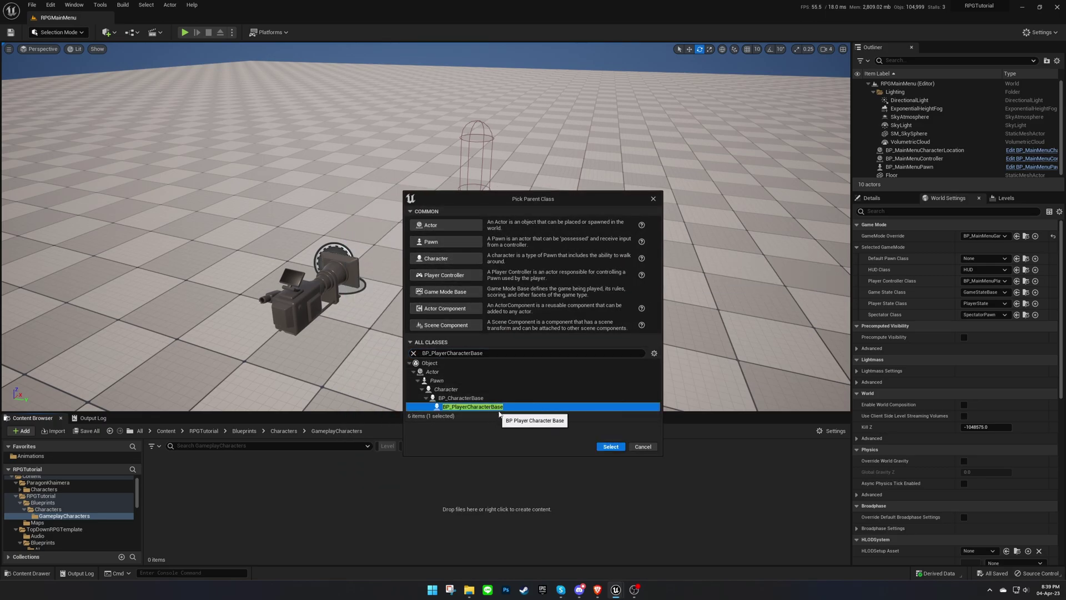
{"action": "left_click", "coordinate": [612, 448]}
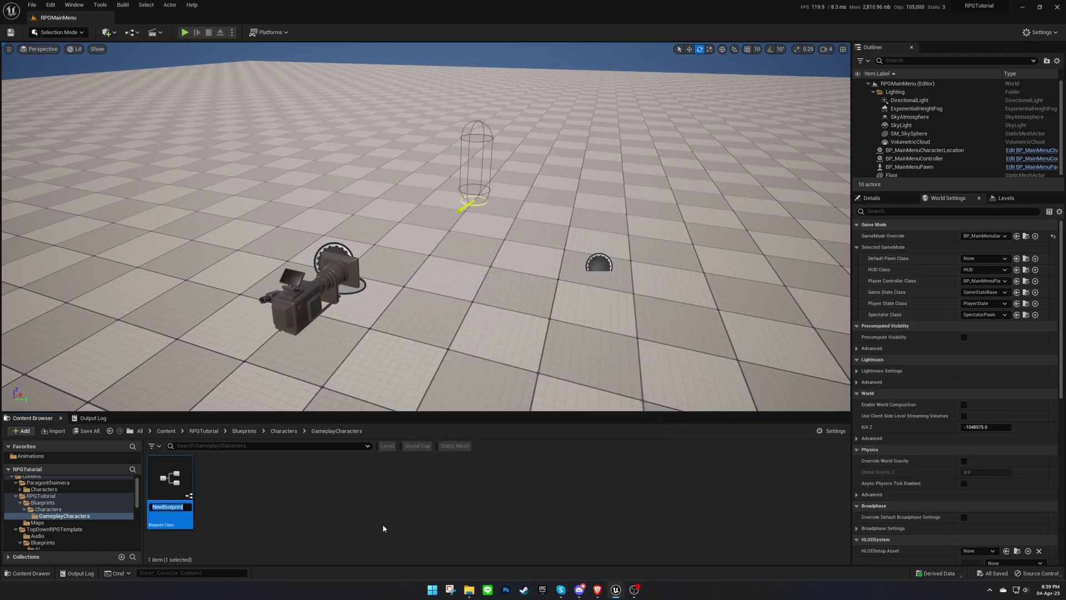
{"action": "type", "text": "Berserker"}
{"action": "key", "text": "Return"}
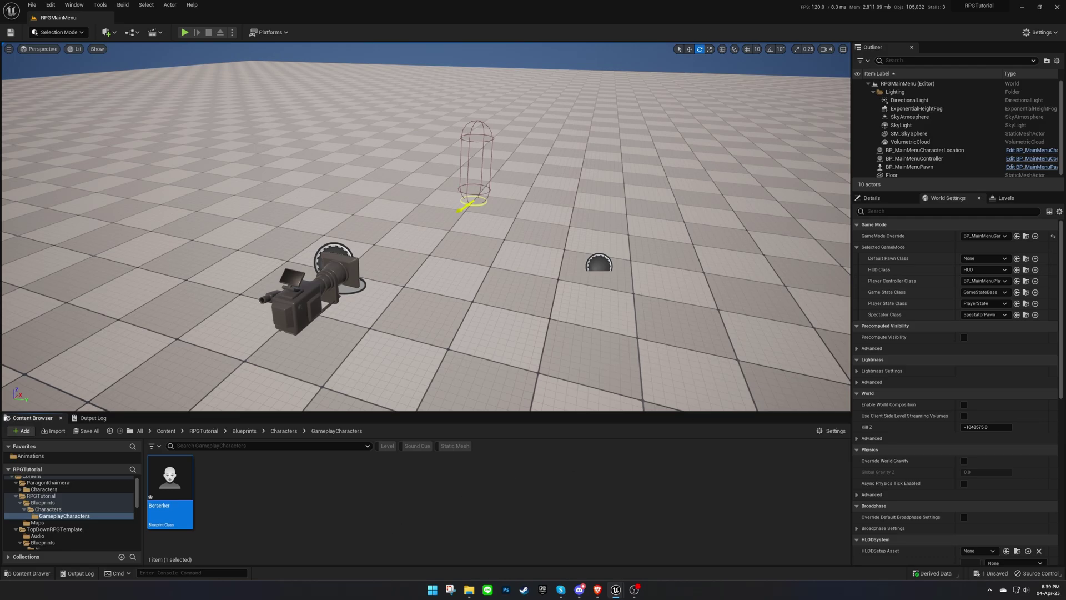
{"action": "key", "text": "Return"}
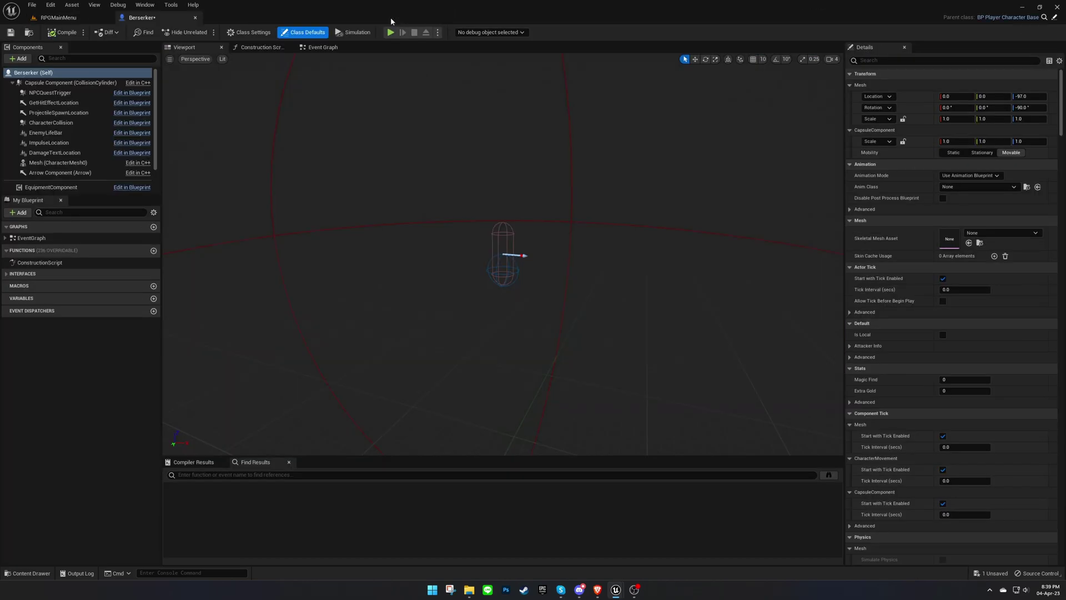
- Select SkillComponent and enable Component Replicates in its Details
{"action": "scroll", "coordinate": [522, 241], "scroll_direction": "down", "scroll_amount": 3}
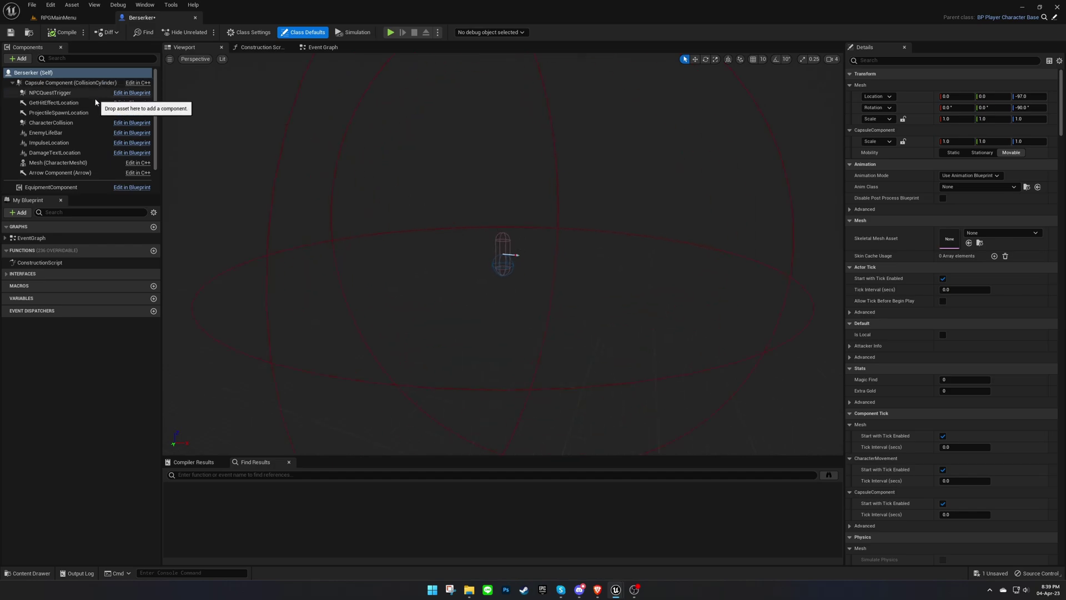
{"action": "scroll", "coordinate": [95, 141], "scroll_direction": "down", "scroll_amount": 2}
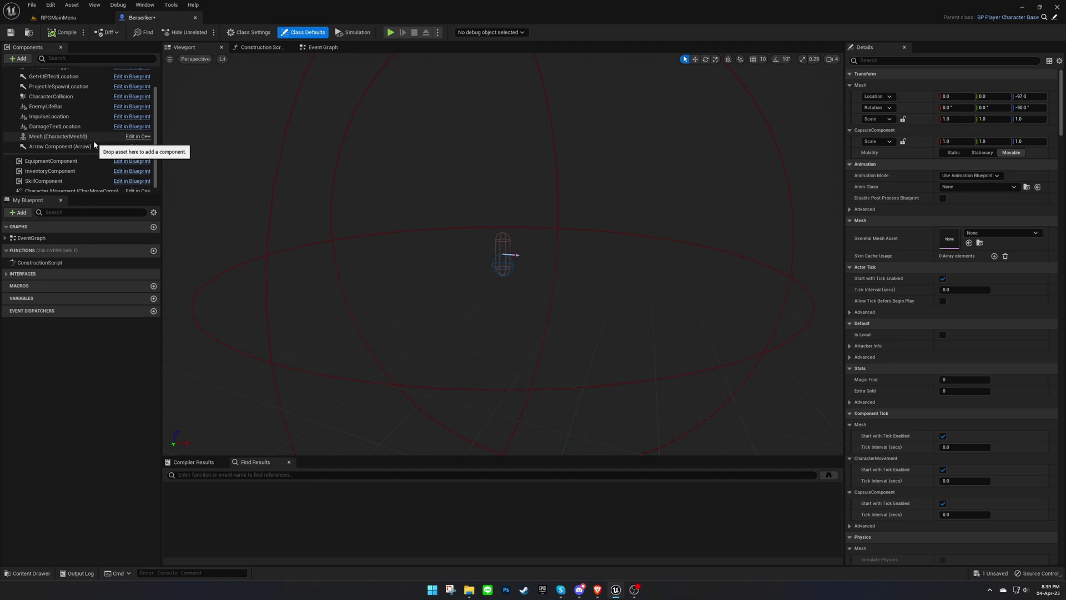
{"action": "scroll", "coordinate": [95, 158], "scroll_direction": "down", "scroll_amount": 1}
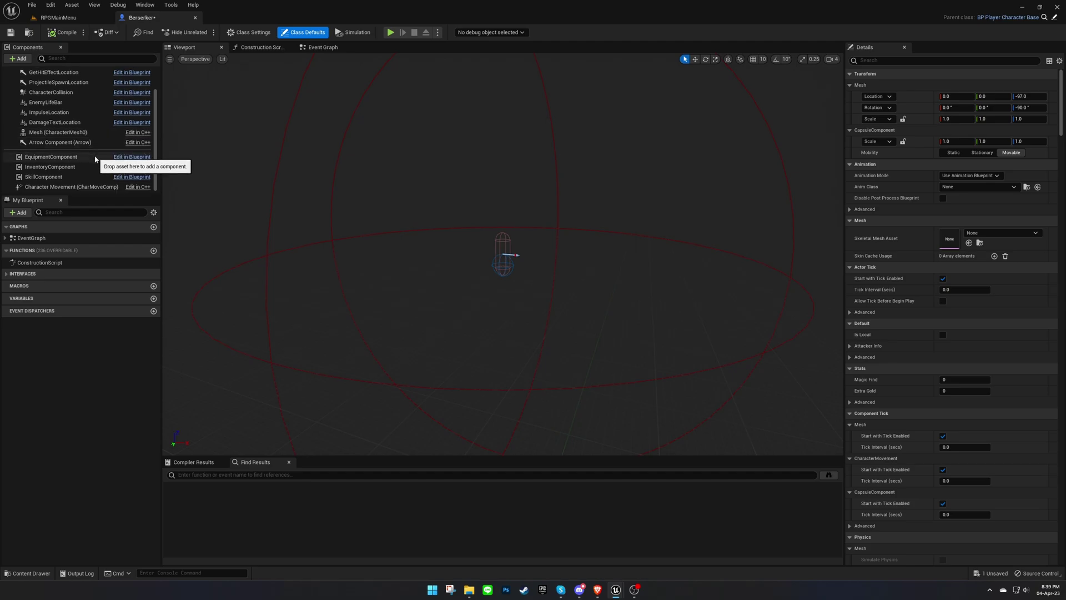
{"action": "left_click", "coordinate": [86, 179]}
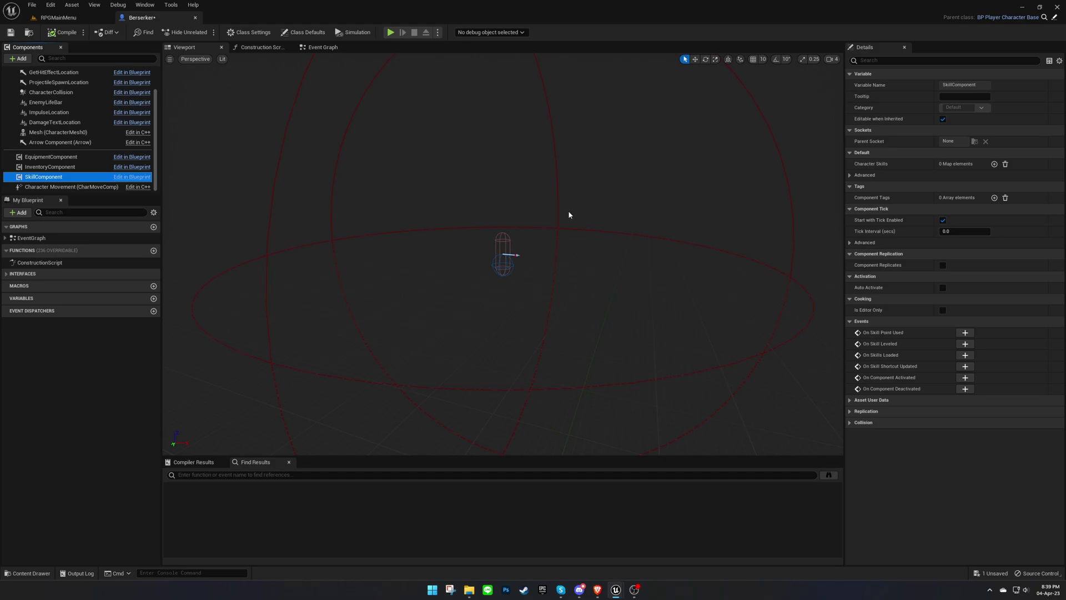
{"action": "left_click", "coordinate": [946, 270]}
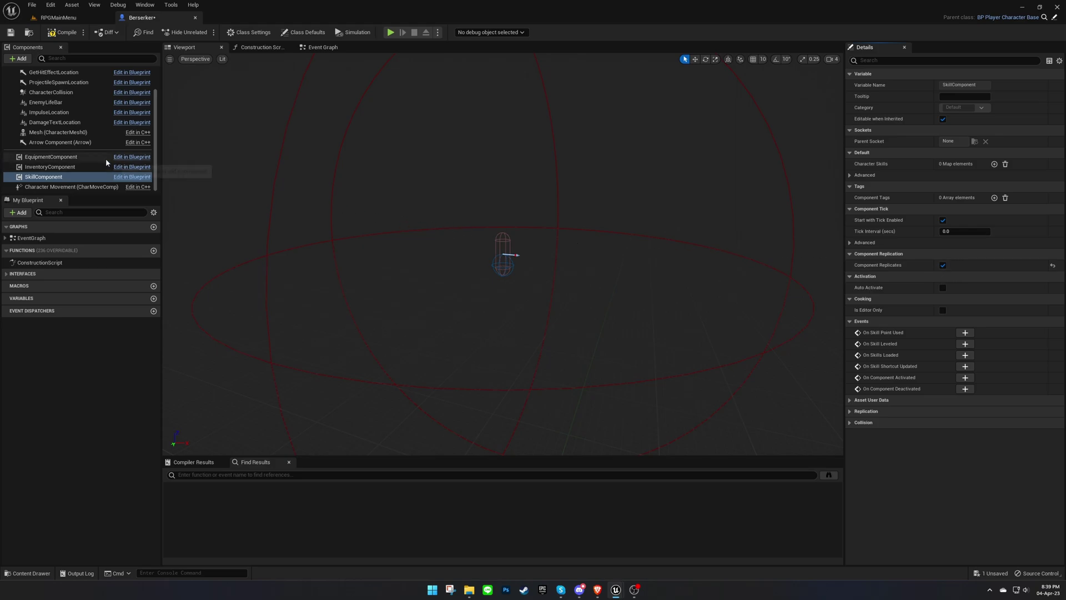
{"action": "scroll", "coordinate": [106, 158], "scroll_direction": "up", "scroll_amount": 2}
- Set the Mesh's Skeletal Mesh Asset to Khaimera, then add a new folder in GameplayCharacters
{"action": "left_click", "coordinate": [80, 163]}
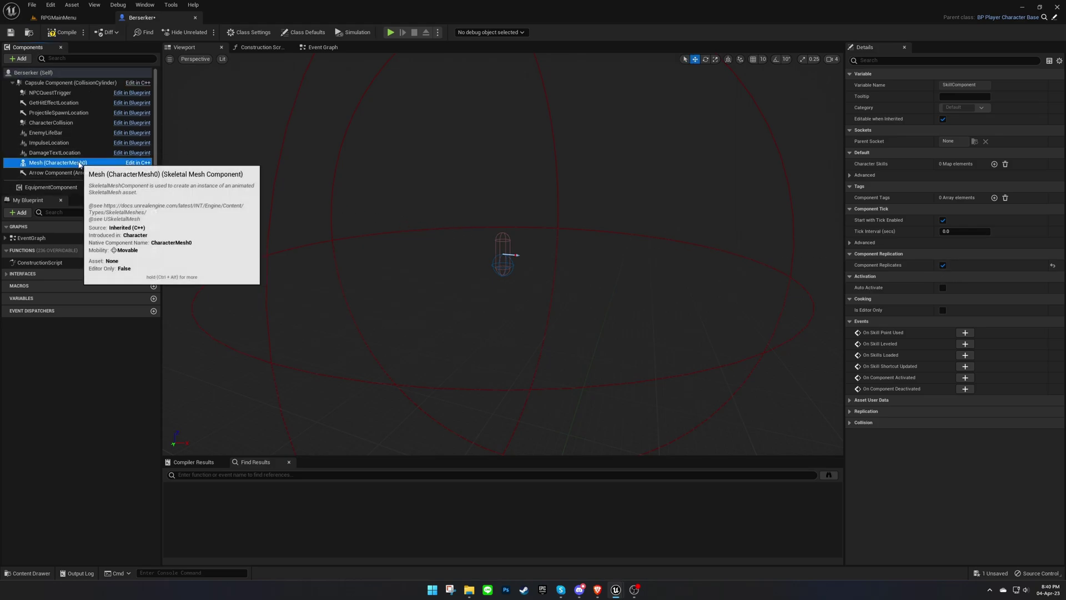
{"action": "left_click", "coordinate": [988, 277]}
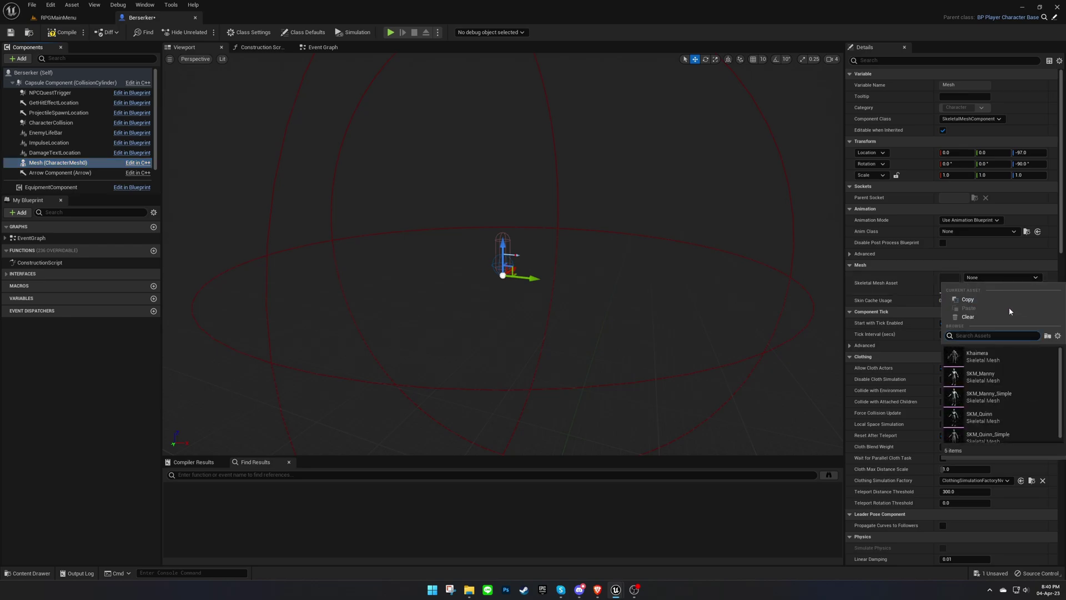
{"action": "left_click", "coordinate": [979, 355]}
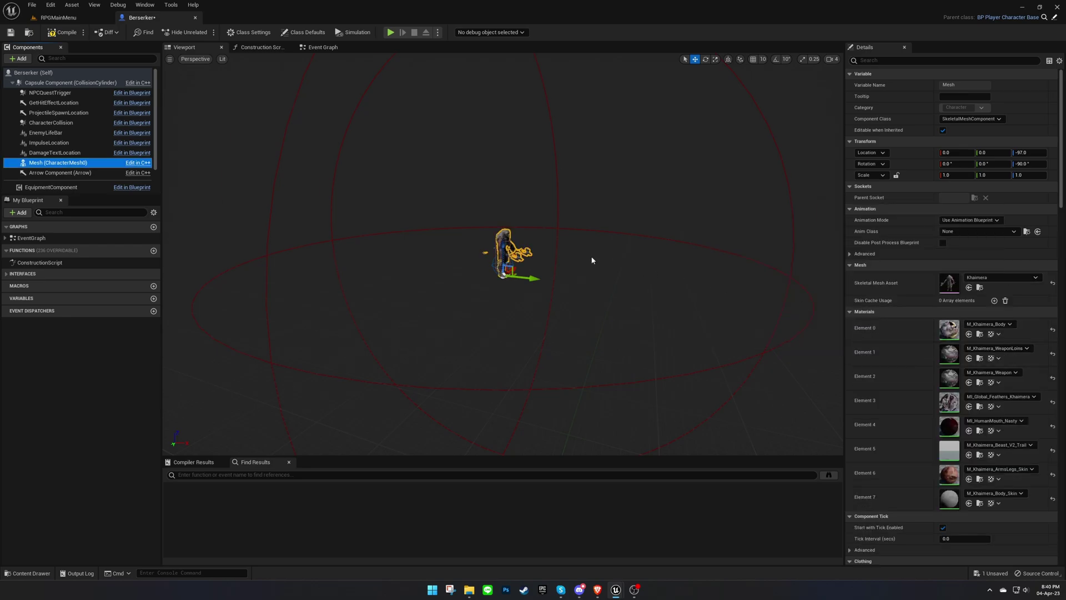
{"action": "scroll", "coordinate": [592, 260], "scroll_direction": "up", "scroll_amount": 6}
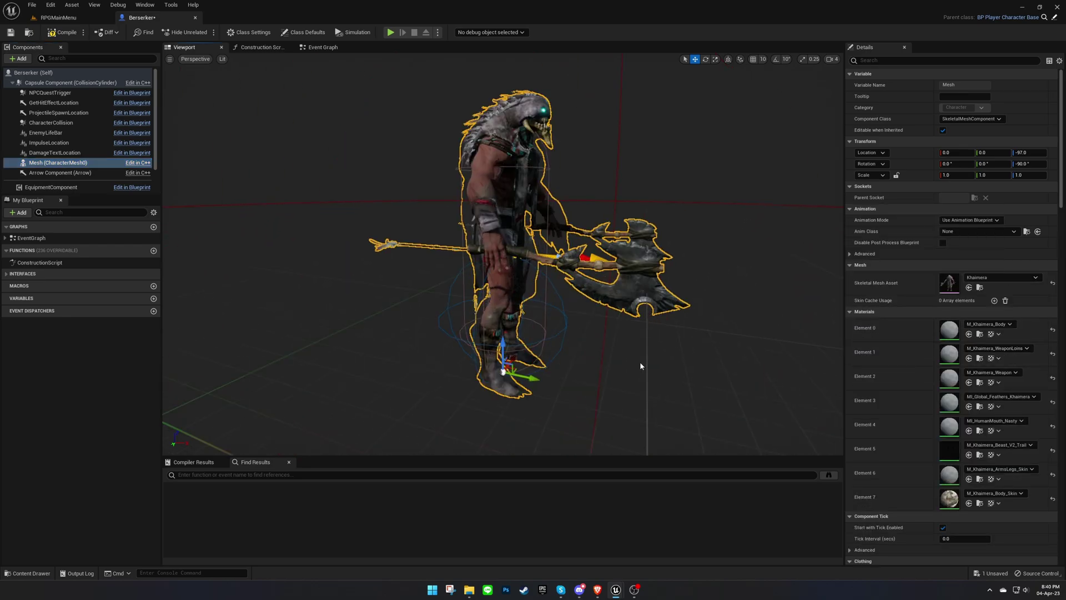
{"action": "scroll", "coordinate": [640, 365], "scroll_direction": "down", "scroll_amount": 4}
{"action": "left_click", "coordinate": [258, 183]}
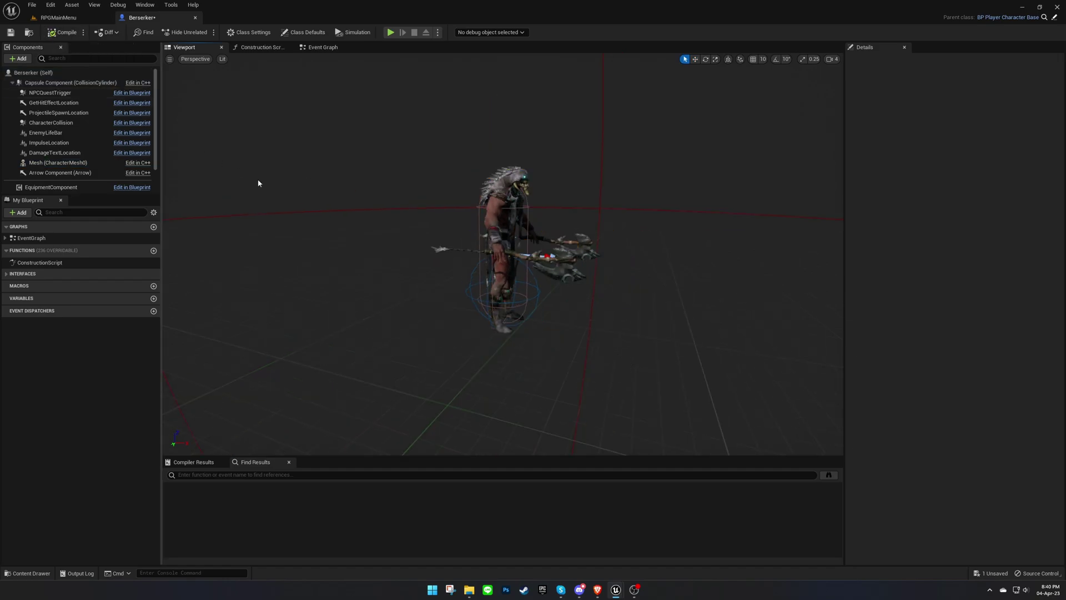
{"action": "left_click", "coordinate": [58, 162]}
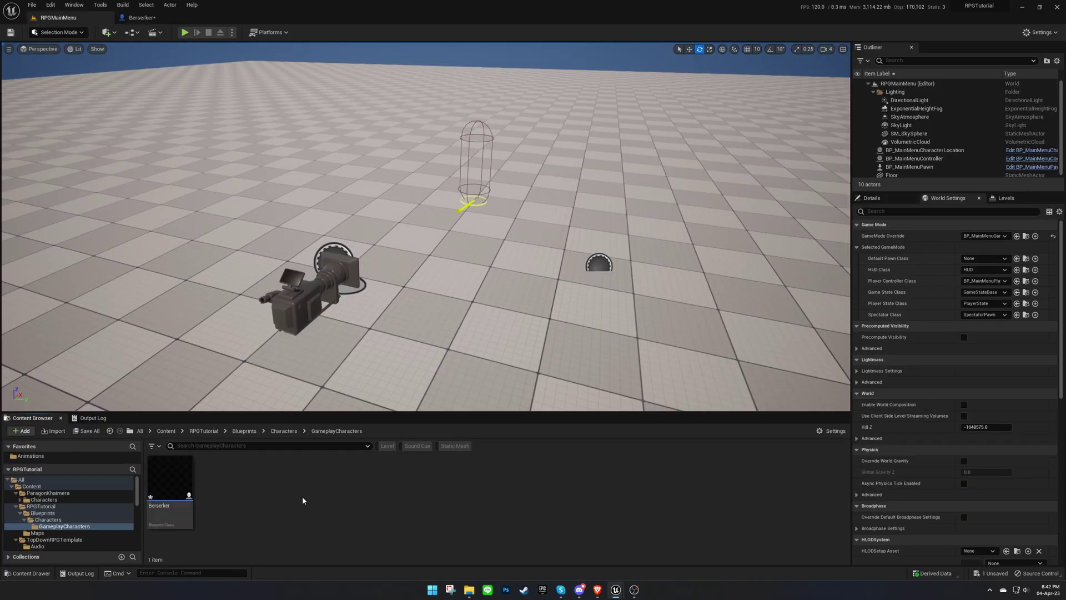
{"action": "right_click", "coordinate": [265, 481]}
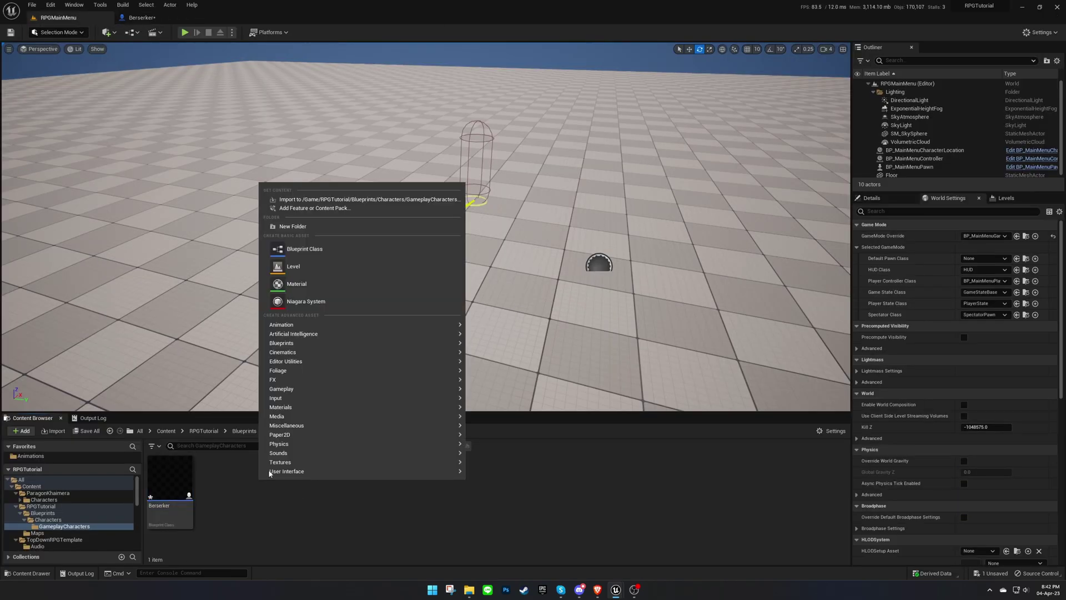
{"action": "left_click", "coordinate": [329, 249]}
- Name the new folder PlayerCharacters and create an EnemyCharacters folder
{"action": "type", "text": "Pl"}
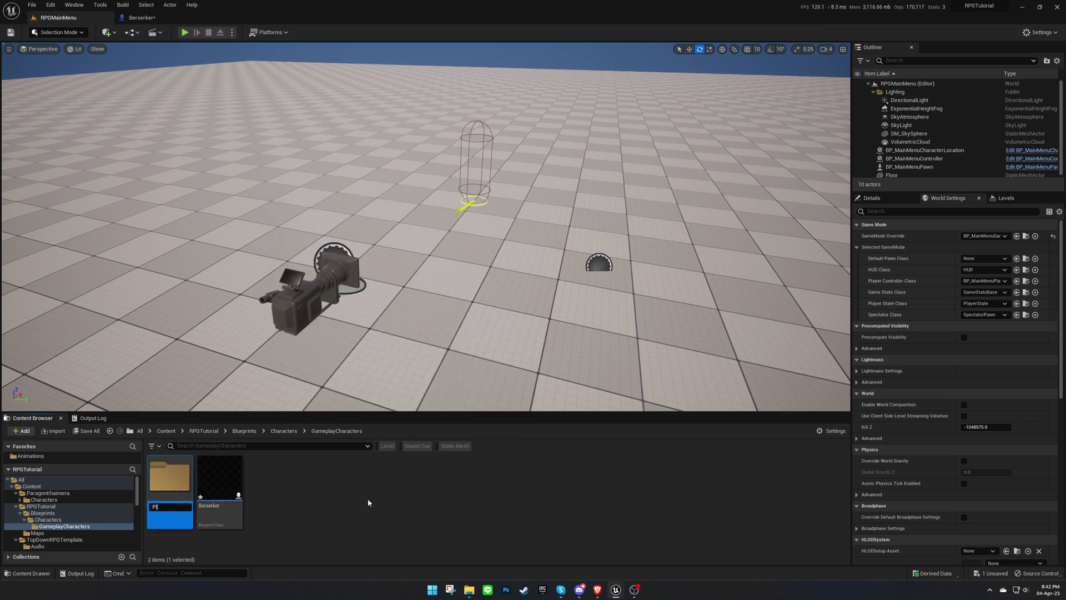
{"action": "type", "text": "ayerCharacters"}
{"action": "key", "text": "Return"}
{"action": "right_click", "coordinate": [368, 497]}
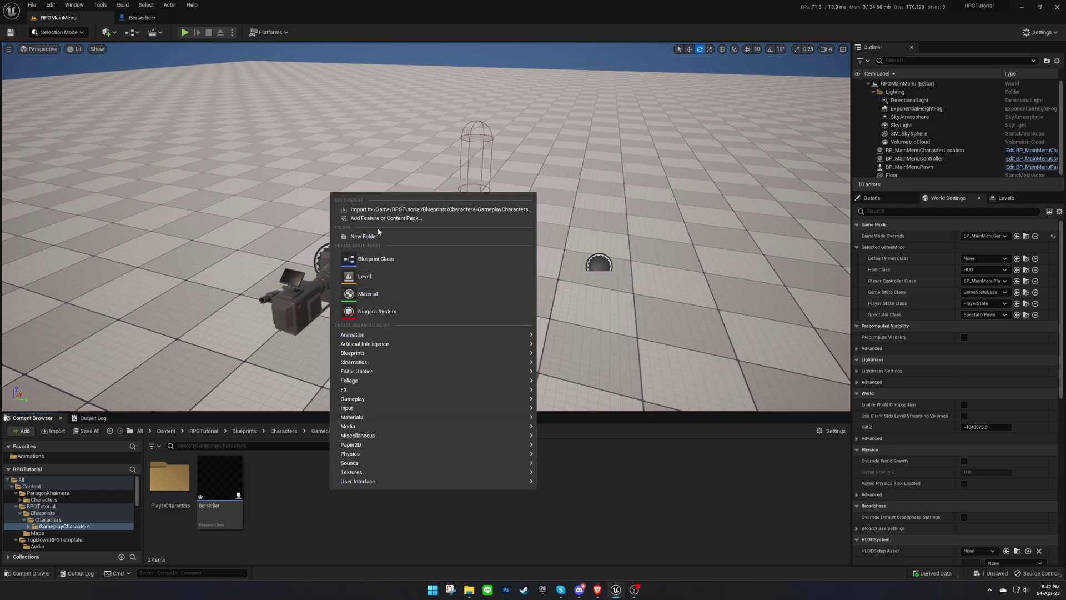
{"action": "left_click", "coordinate": [377, 237]}
{"action": "type", "text": "Enemy"}
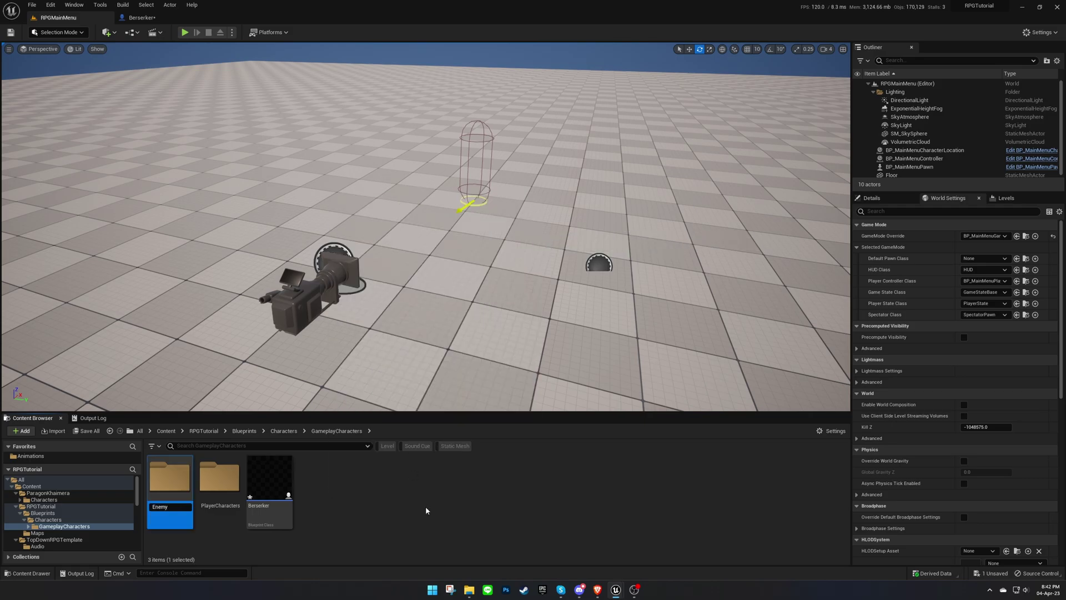
{"action": "type", "text": "Characters"}
{"action": "key", "text": "Return"}
- Move the Berserker blueprint into the PlayerCharacters folder
{"action": "left_click", "coordinate": [425, 505]}
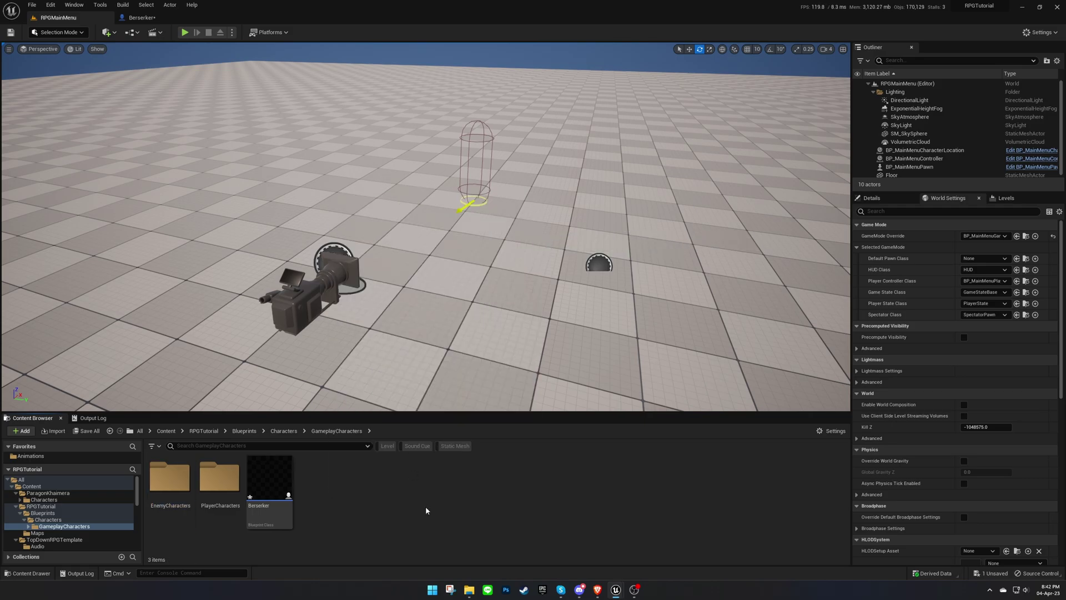
{"action": "left_click_drag", "start_coordinate": [285, 486], "coordinate": [224, 486]}
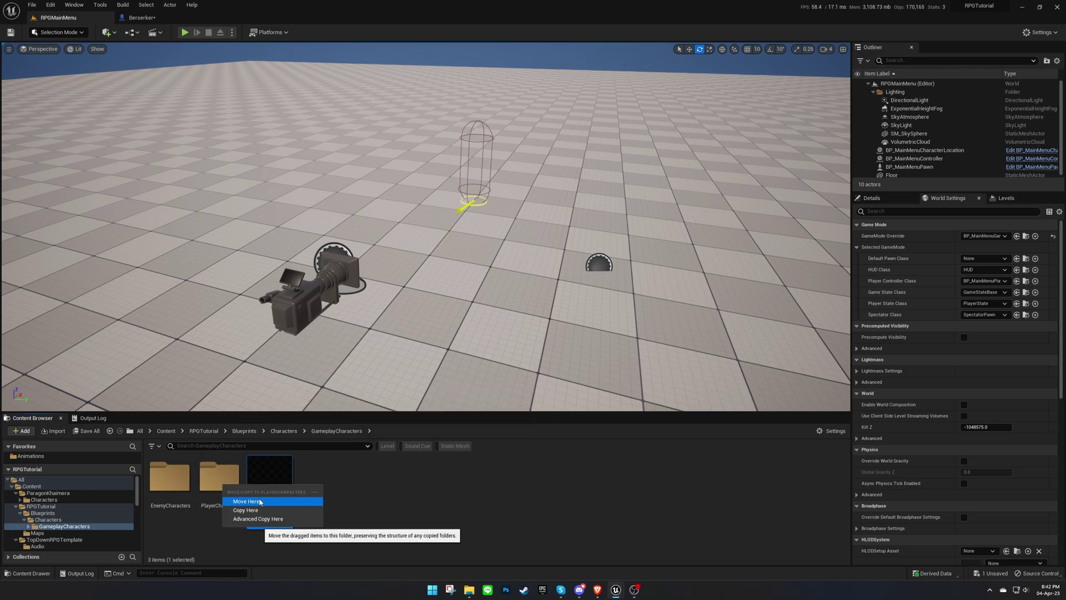
{"action": "left_click", "coordinate": [261, 497]}
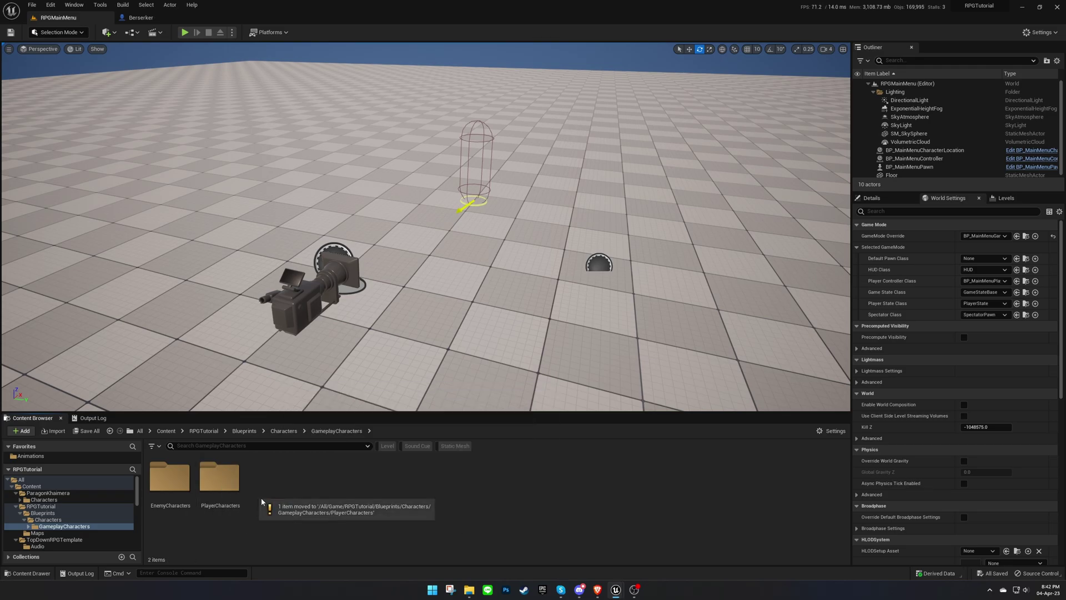
{"action": "left_click", "coordinate": [78, 457]}
- Create an Animation Blueprint for Khaimera_Skeleton named BerserkerABP in Animations
{"action": "scroll", "coordinate": [434, 506], "scroll_direction": "down", "scroll_amount": 2}
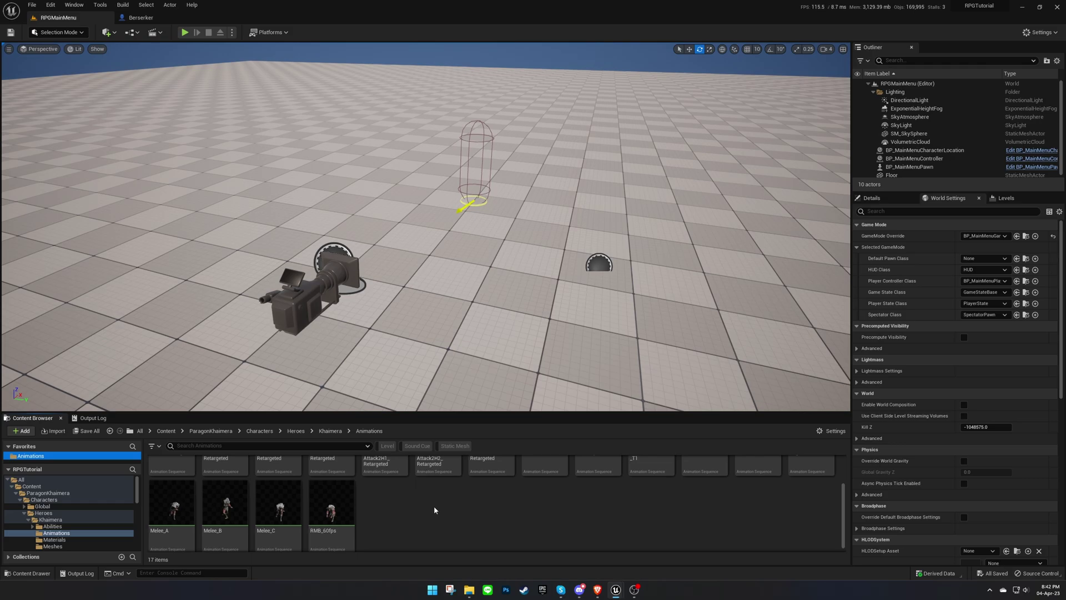
{"action": "right_click", "coordinate": [405, 511]}
{"action": "mouse_move", "coordinate": [515, 357]}
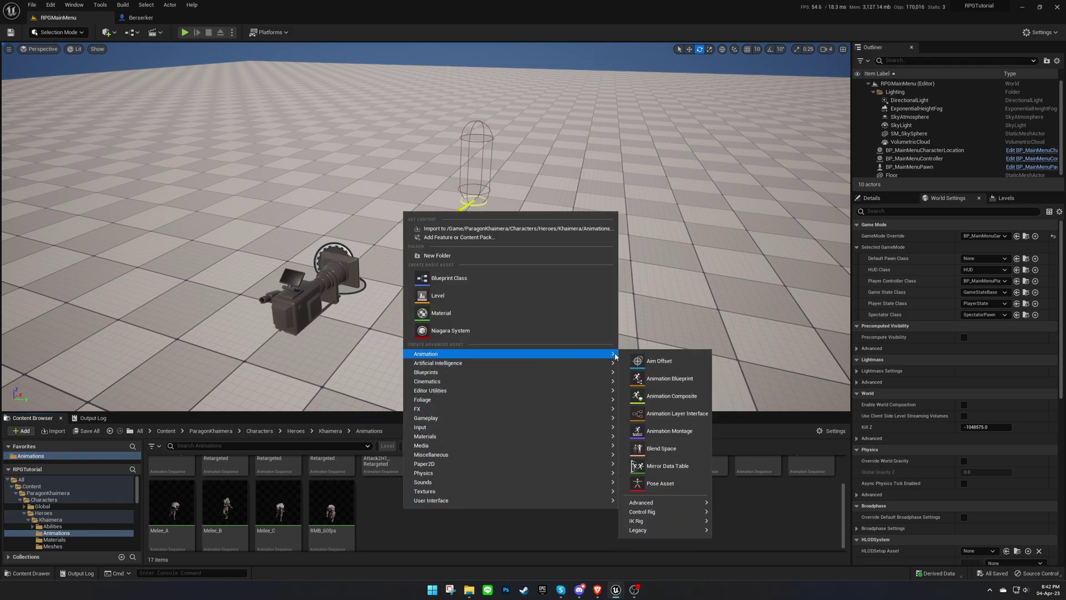
{"action": "left_click", "coordinate": [663, 378]}
{"action": "left_click", "coordinate": [534, 232]}
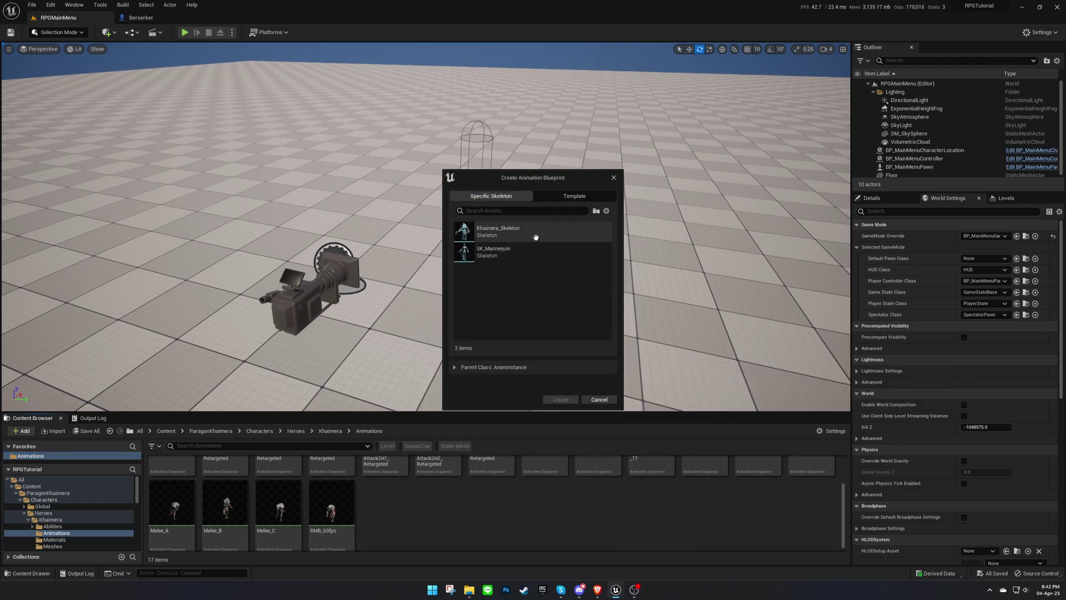
{"action": "left_click", "coordinate": [560, 400]}
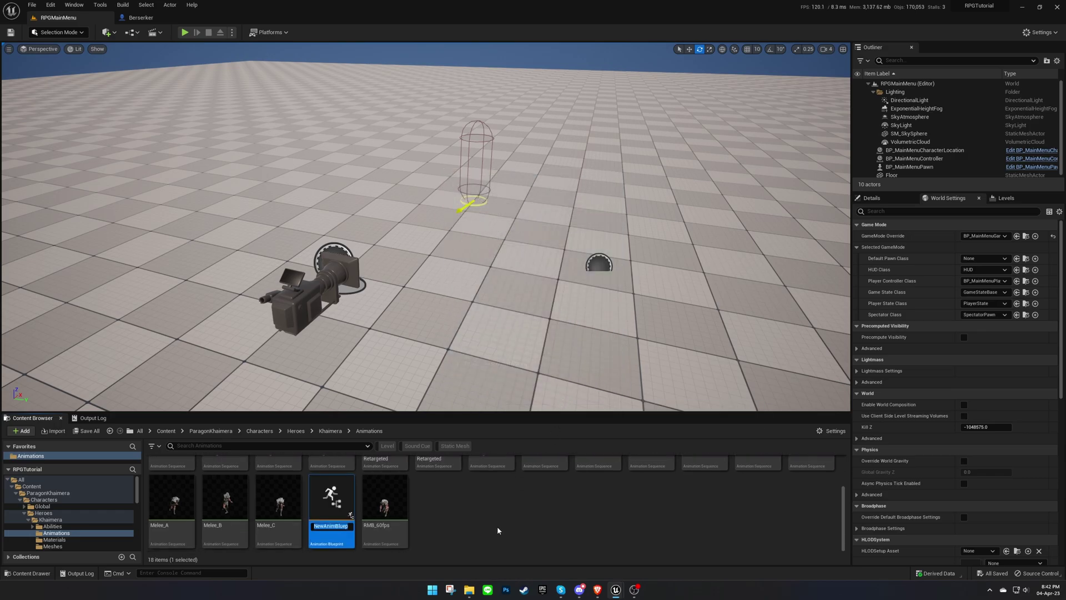
{"action": "type", "text": "BerserkerABP"}
{"action": "key", "text": "Return"}
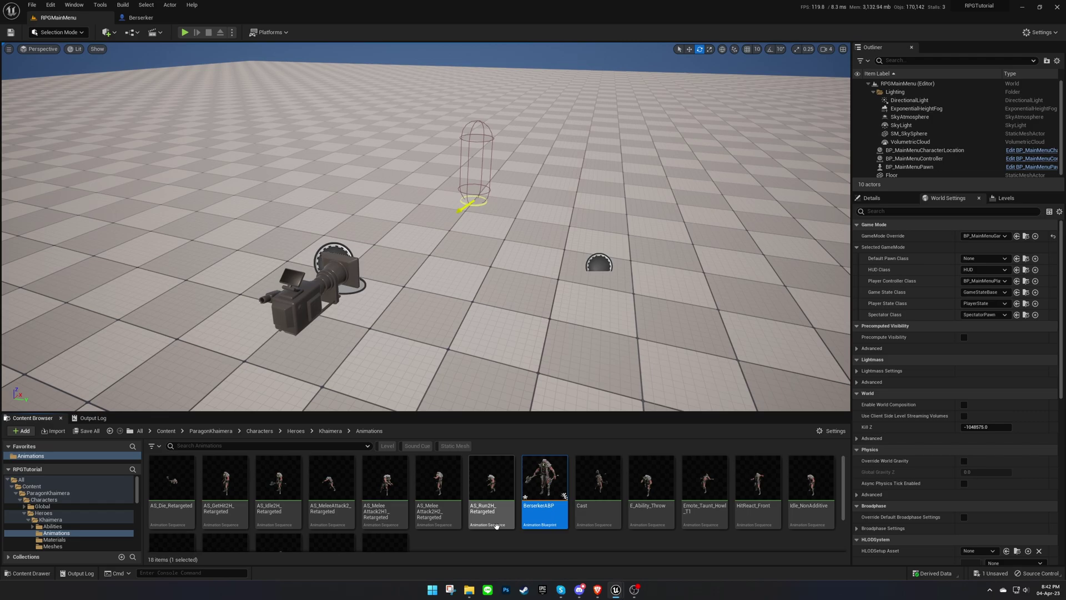
- Save BerserkerABP, open it, and view its Event Graph
{"action": "left_click", "coordinate": [88, 431]}
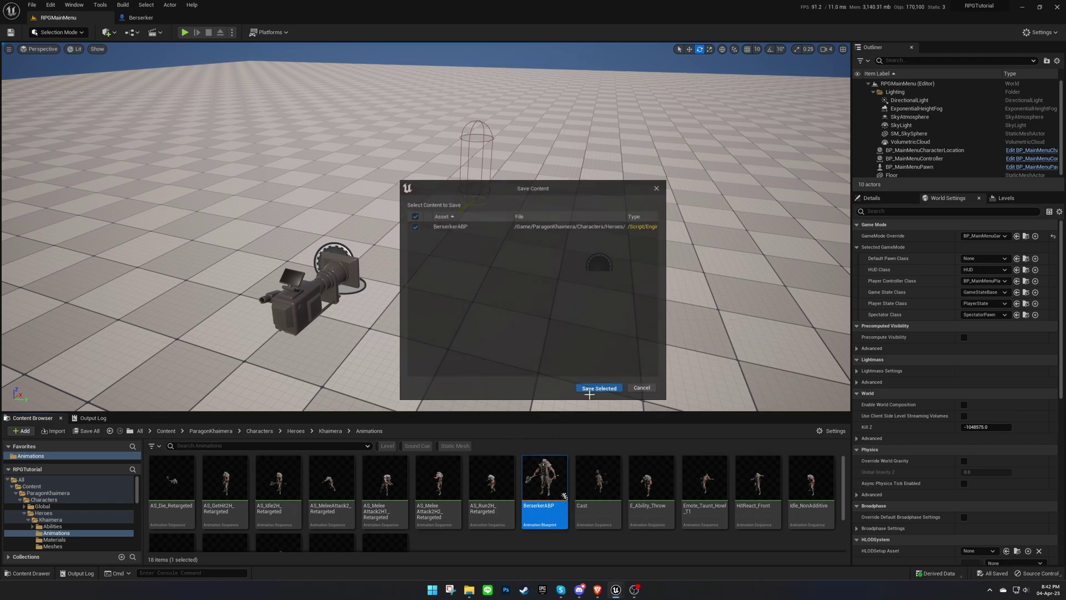
{"action": "left_click", "coordinate": [589, 388]}
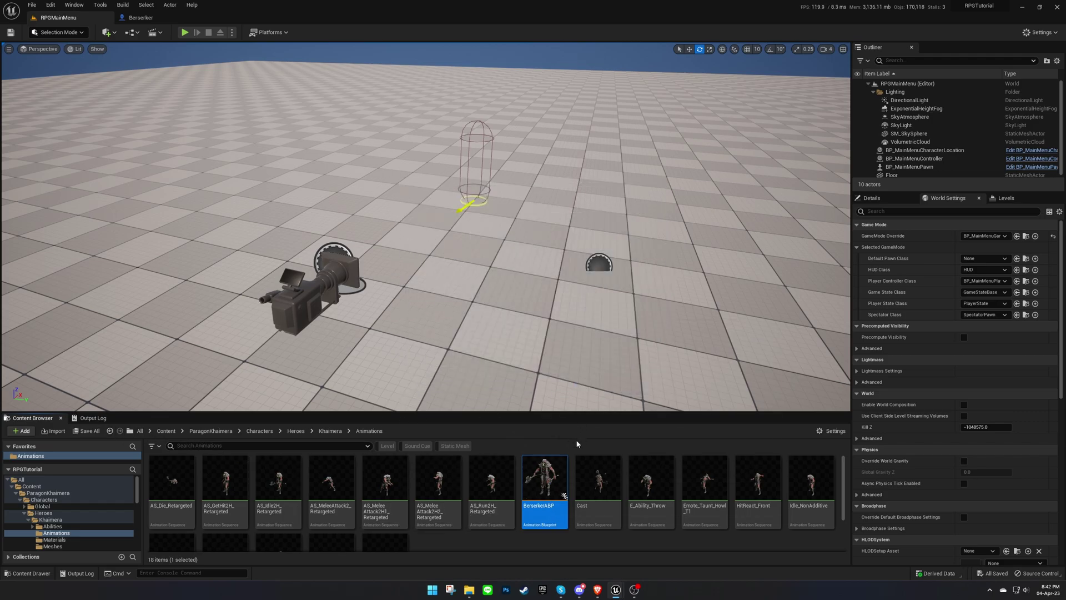
{"action": "double_click", "coordinate": [543, 478]}
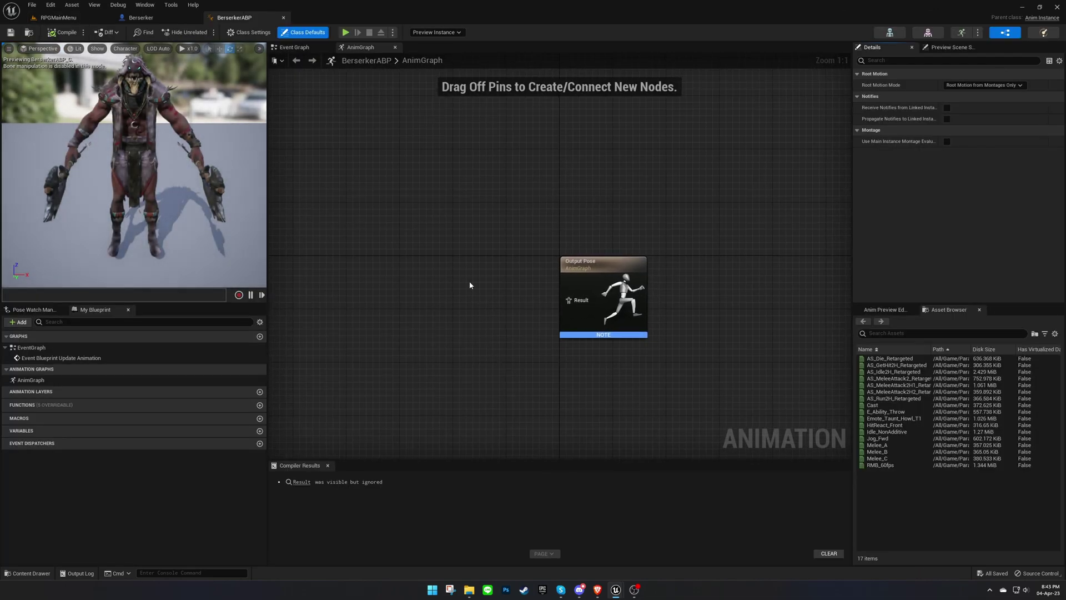
{"action": "left_click", "coordinate": [297, 48]}
{"action": "right_click_drag", "start_coordinate": [621, 325], "coordinate": [558, 308]}
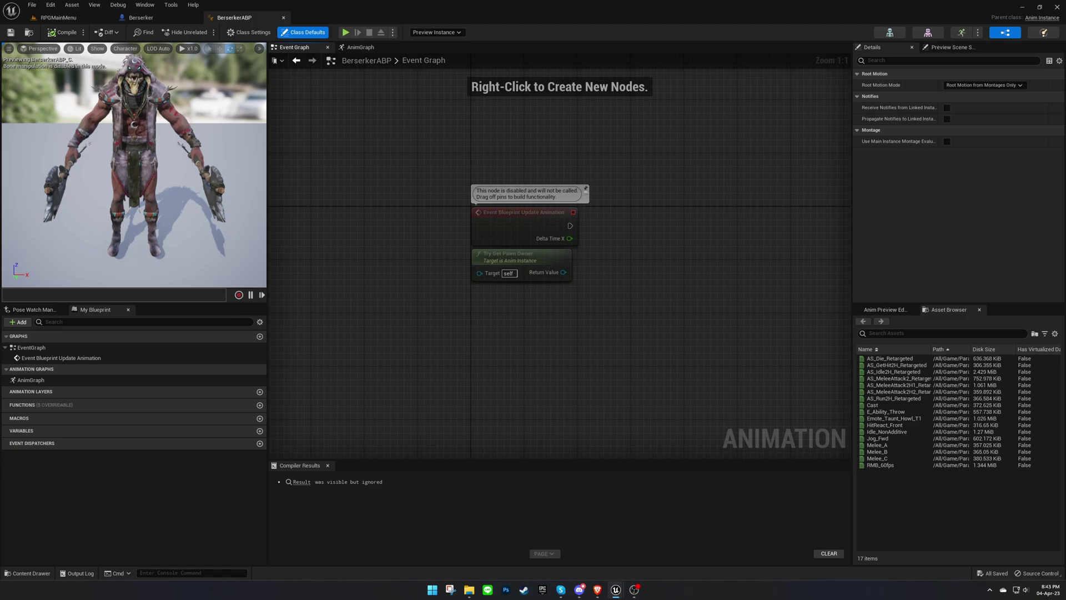
{"action": "left_click", "coordinate": [597, 589]}
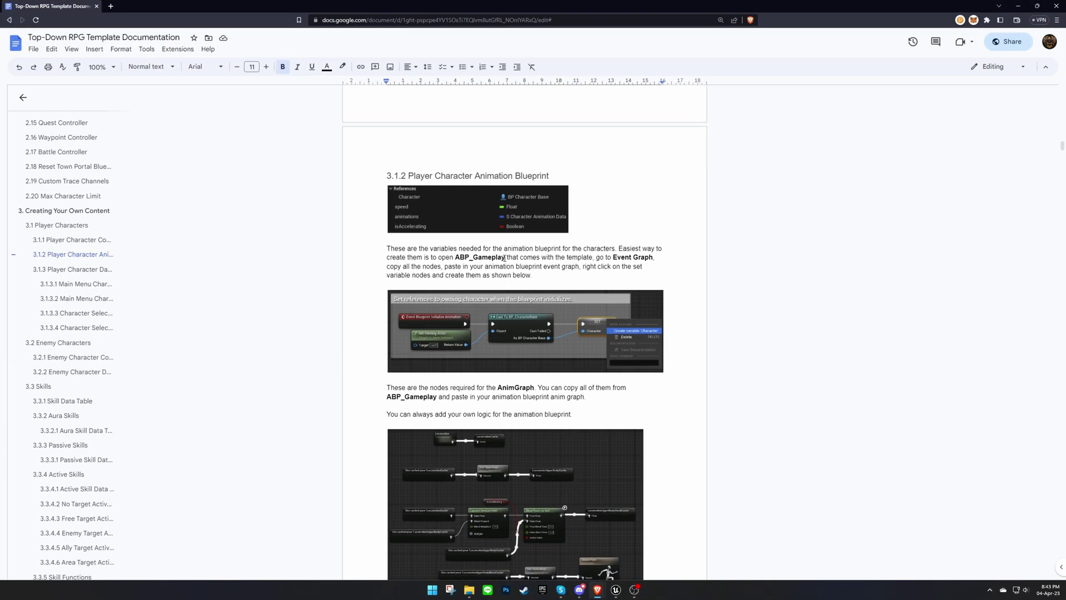
- Select the ABP_Gameplay name in the doc, then minimize the browser
{"action": "left_click_drag", "start_coordinate": [505, 257], "coordinate": [455, 257]}
{"action": "key", "text": "ctrl+c"}
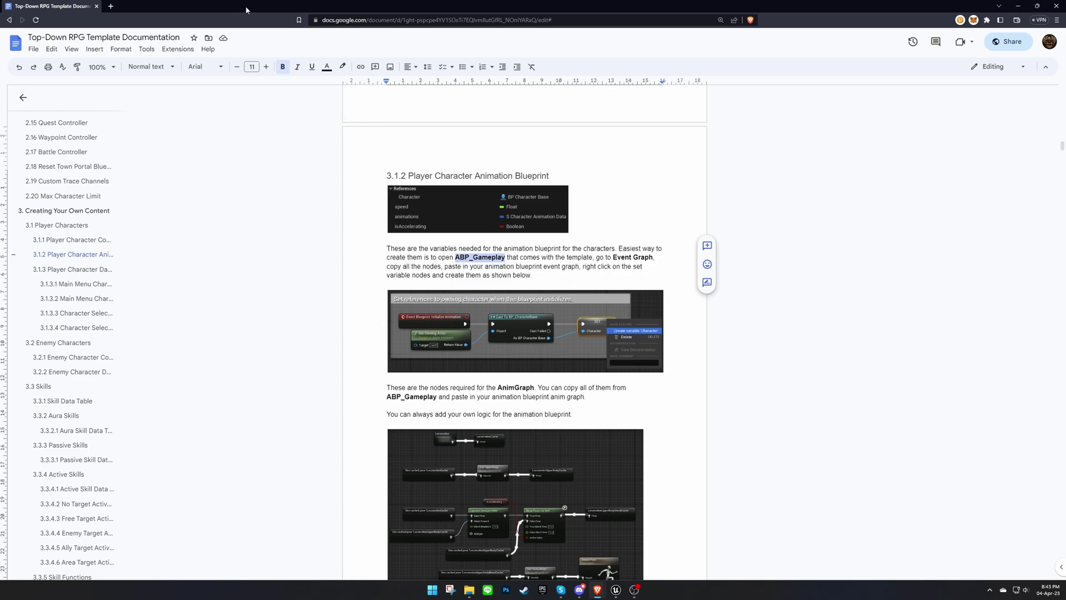
{"action": "left_click", "coordinate": [1018, 6]}
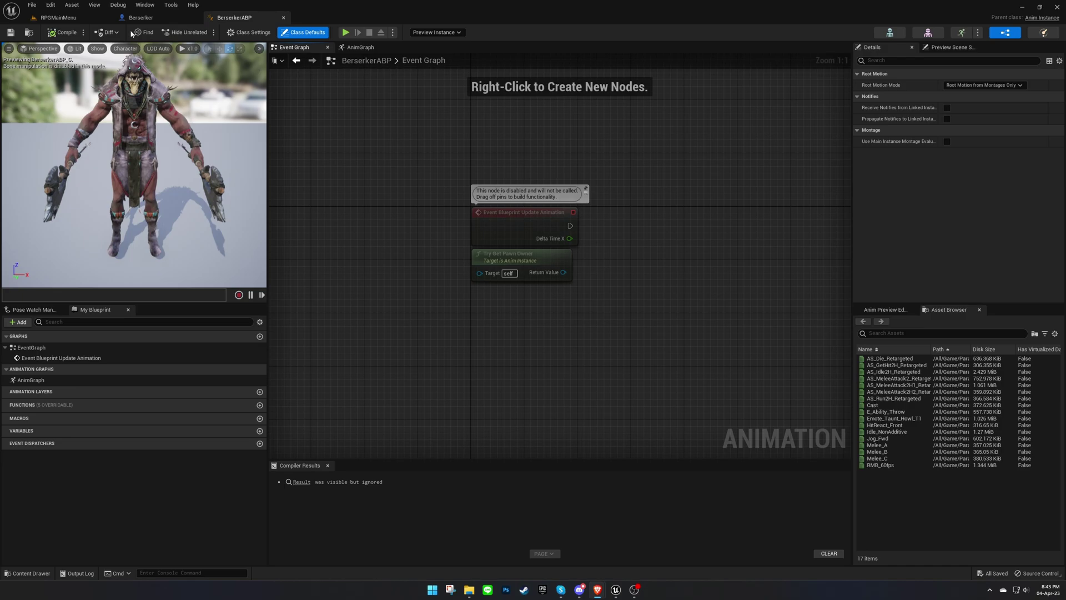
- Search the TopDownRPGTemplate content for ABP_Gameplay and open it
{"action": "left_click", "coordinate": [55, 17]}
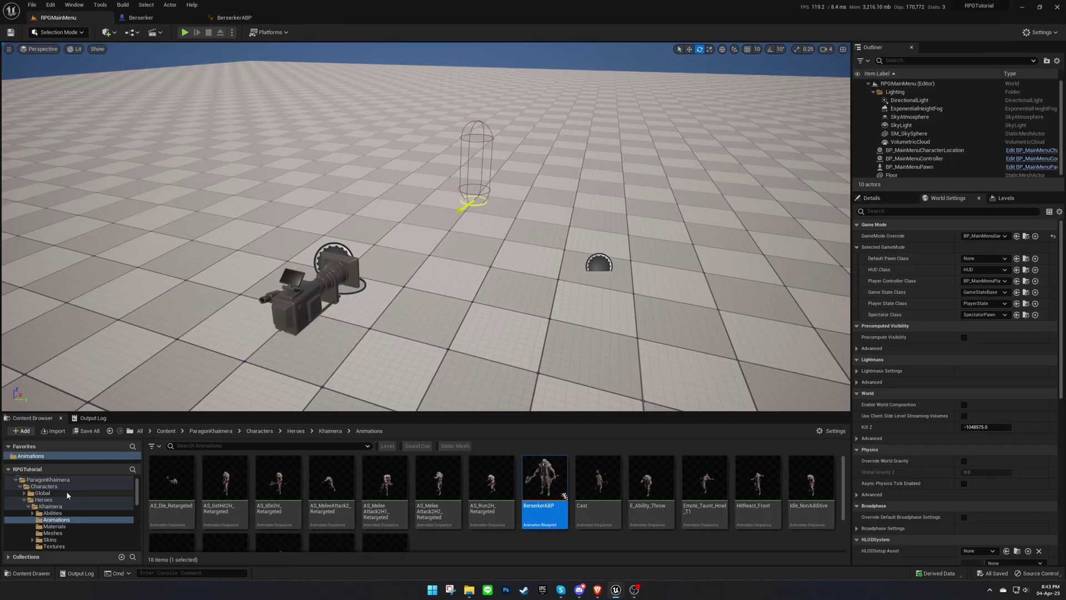
{"action": "scroll", "coordinate": [68, 494], "scroll_direction": "up", "scroll_amount": 2}
{"action": "left_click", "coordinate": [15, 493]}
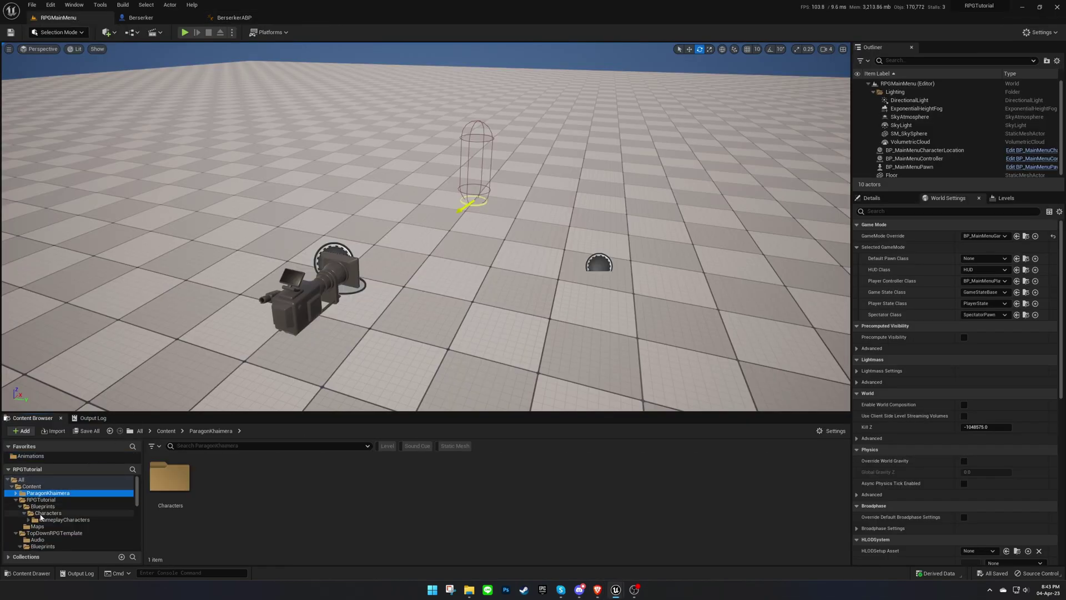
{"action": "left_click", "coordinate": [54, 532]}
{"action": "left_click", "coordinate": [258, 446]}
{"action": "key", "text": "ctrl+v"}
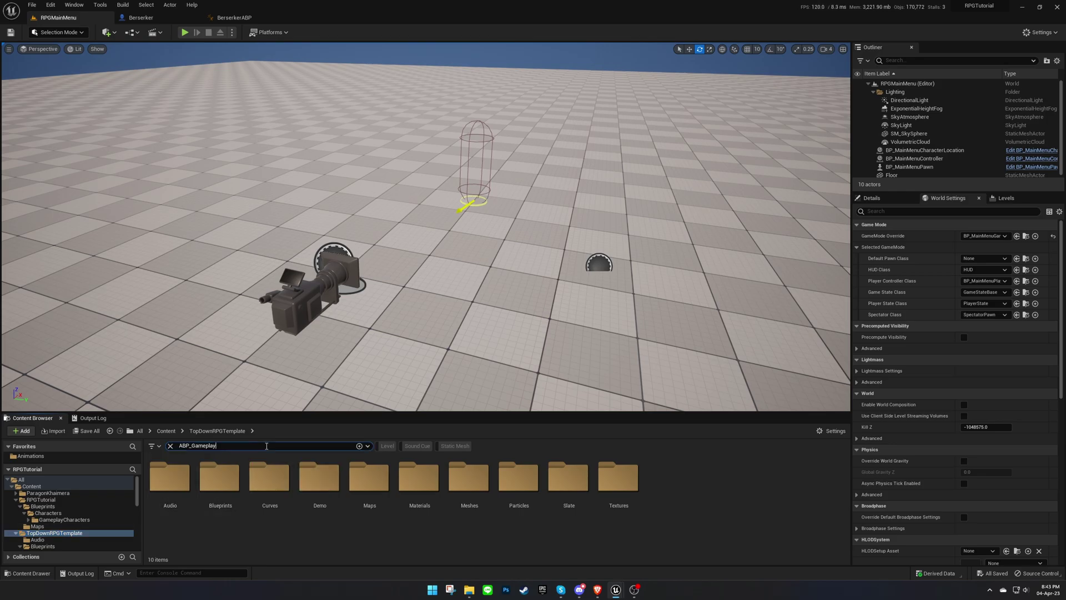
{"action": "double_click", "coordinate": [169, 479]}
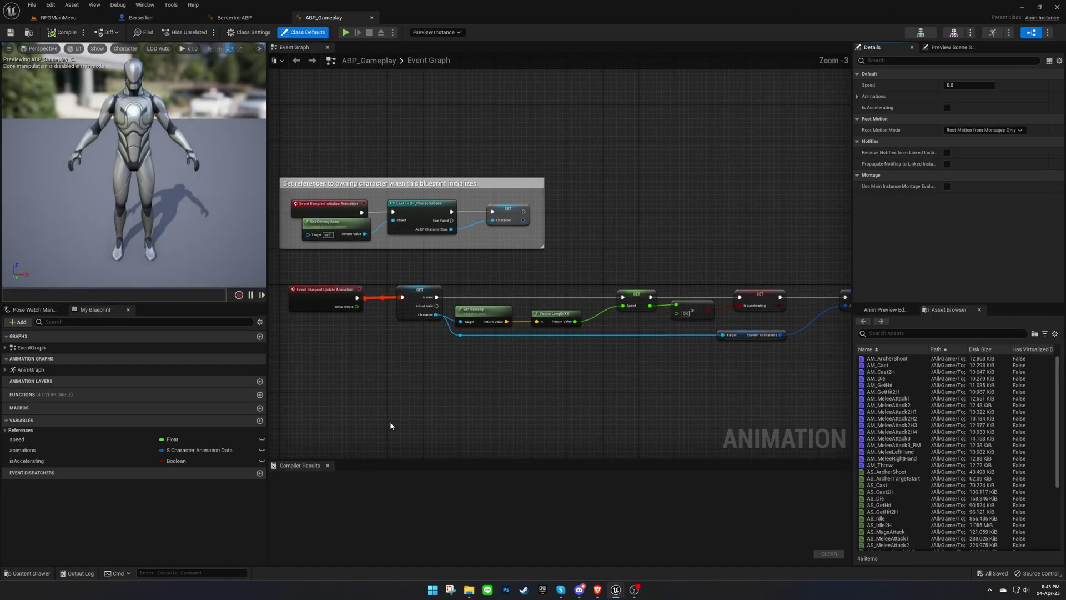
- Select all ABP_Gameplay Event Graph nodes and return to the BerserkerABP tab
{"action": "scroll", "coordinate": [411, 382], "scroll_direction": "down", "scroll_amount": 3}
{"action": "left_click_drag", "start_coordinate": [352, 281], "coordinate": [608, 395]}
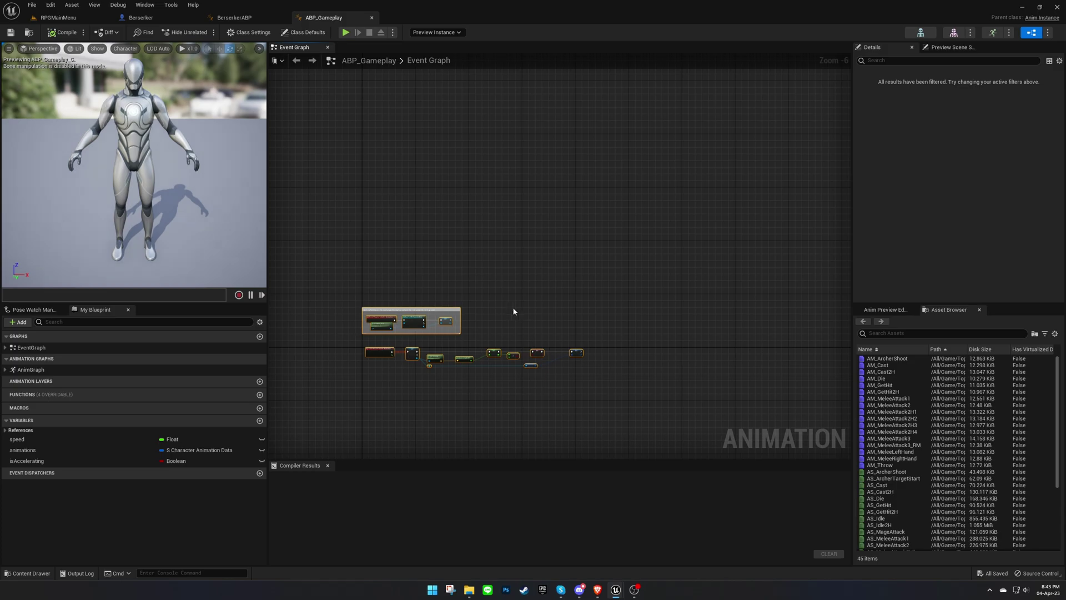
{"action": "left_click", "coordinate": [233, 17]}
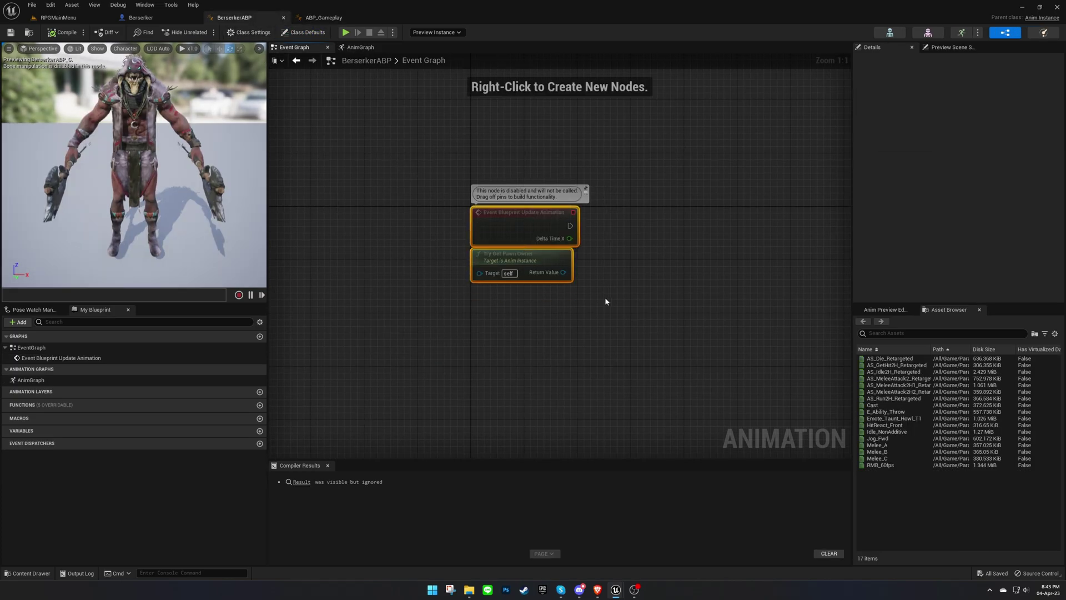
- Replace BerserkerABP's default event nodes with the pasted ABP_Gameplay nodes and compile
{"action": "key", "text": "Delete"}
{"action": "key", "text": "ctrl+v"}
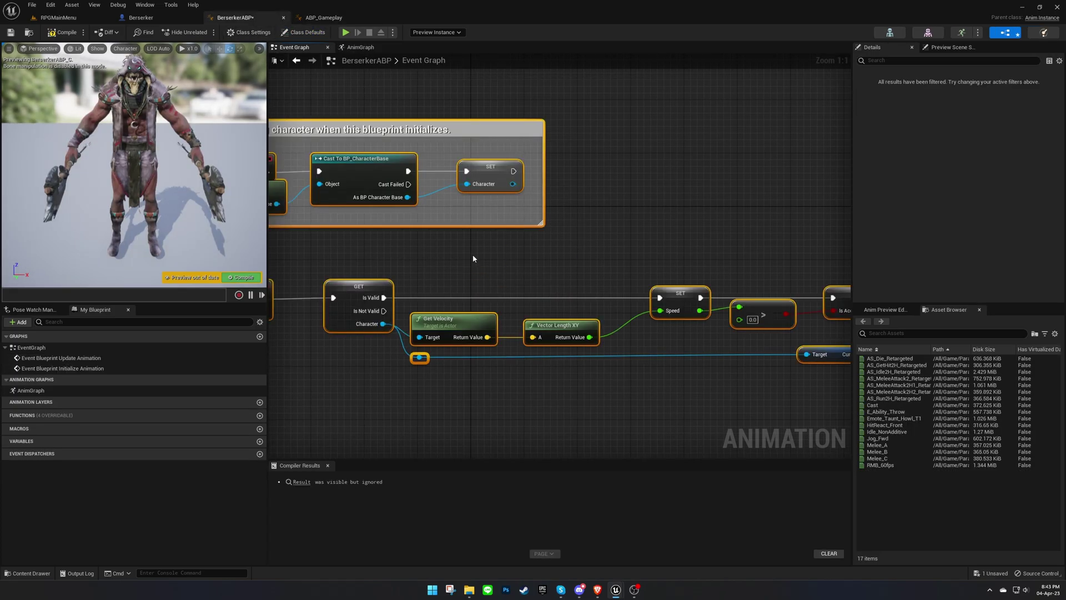
{"action": "left_click", "coordinate": [241, 277]}
{"action": "scroll", "coordinate": [506, 268], "scroll_direction": "down", "scroll_amount": 3}
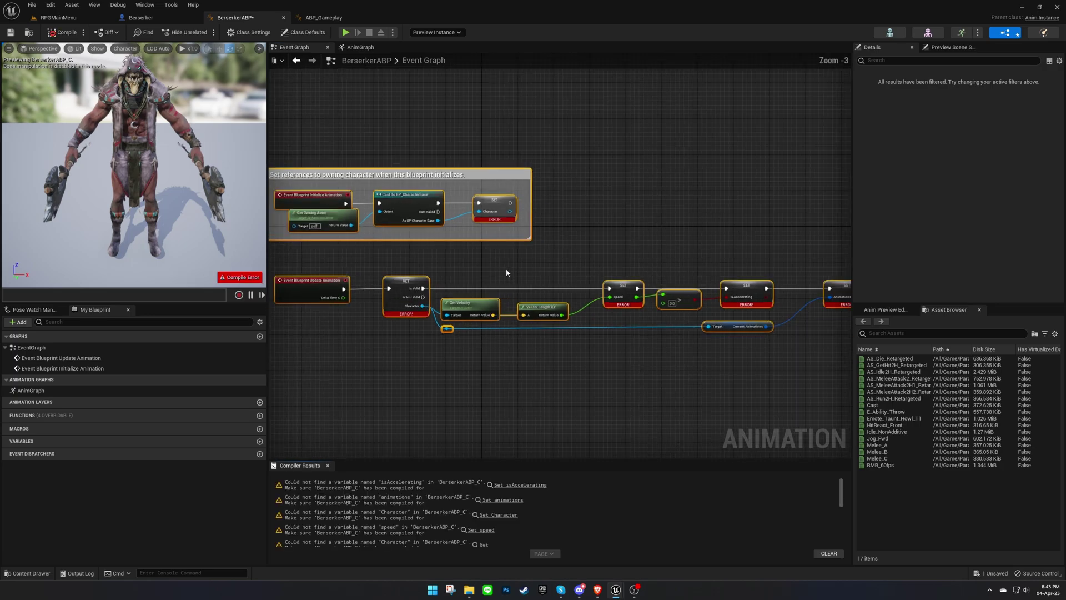
{"action": "right_click_drag", "start_coordinate": [505, 268], "coordinate": [567, 290]}
{"action": "scroll", "coordinate": [568, 291], "scroll_direction": "up", "scroll_amount": 3}
- Create the missing Character variable from its SET node and recompile
{"action": "right_click", "coordinate": [616, 204]}
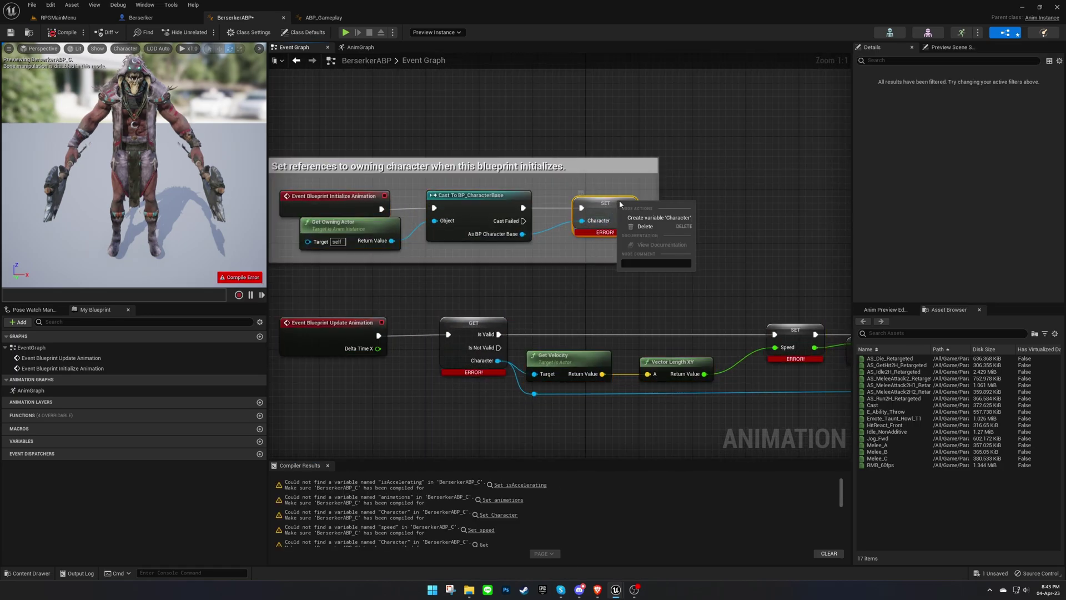
{"action": "left_click", "coordinate": [656, 218]}
{"action": "right_click_drag", "start_coordinate": [573, 312], "coordinate": [362, 259]}
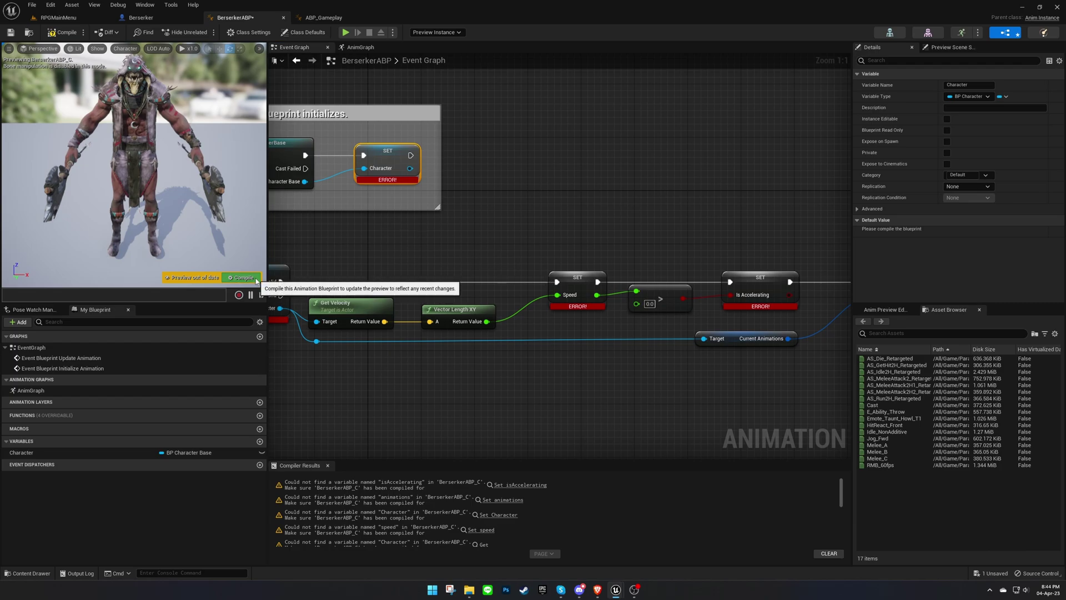
{"action": "left_click", "coordinate": [238, 277]}
- Create the speed, isAccelerating and animations variables, compile cleanly, and switch to the AnimGraph
{"action": "right_click", "coordinate": [569, 279]}
{"action": "left_click", "coordinate": [606, 293]}
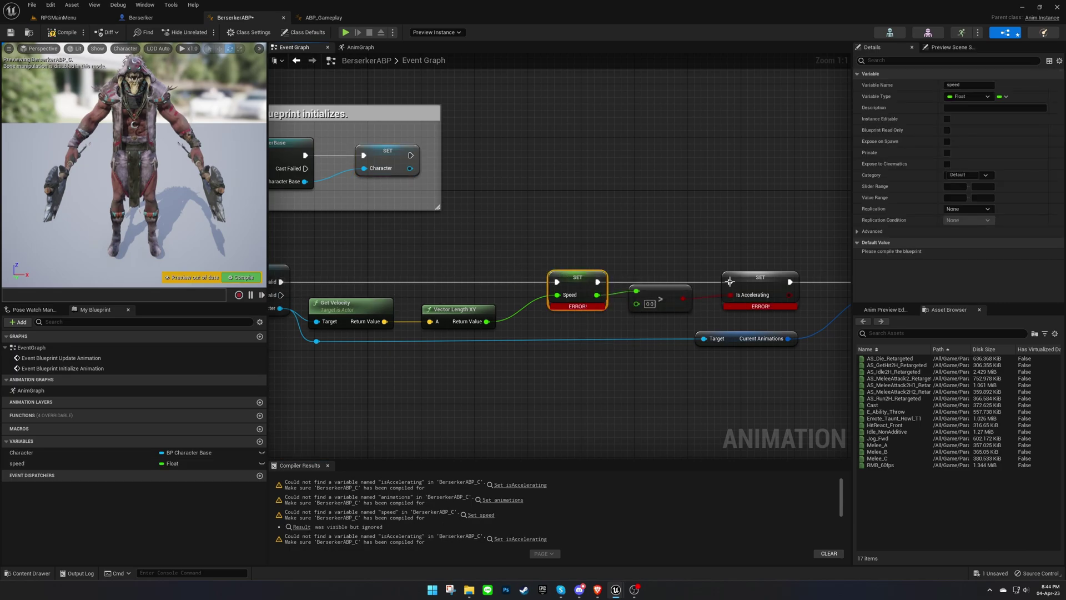
{"action": "right_click", "coordinate": [745, 276]}
{"action": "left_click", "coordinate": [769, 294]}
{"action": "right_click_drag", "start_coordinate": [769, 294], "coordinate": [483, 262]}
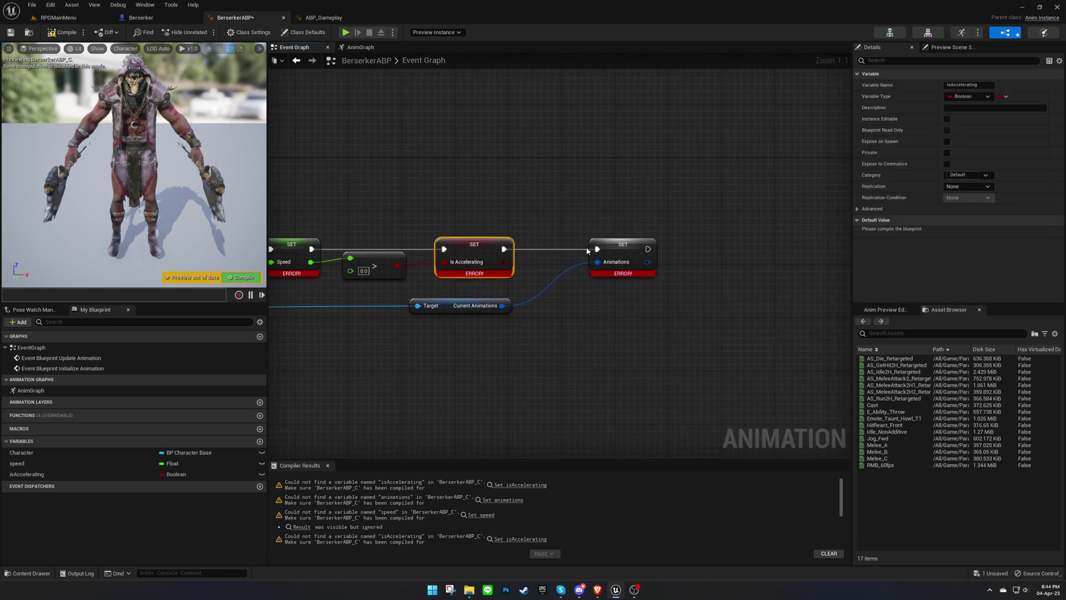
{"action": "right_click", "coordinate": [610, 245]}
{"action": "scroll", "coordinate": [566, 248], "scroll_direction": "down", "scroll_amount": 2}
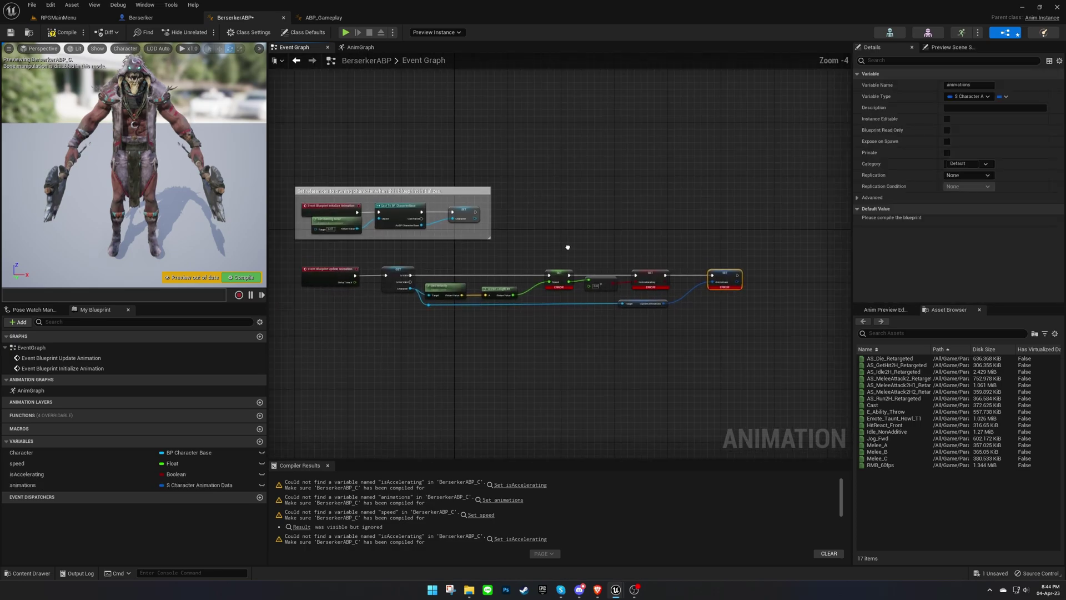
{"action": "left_click", "coordinate": [234, 277]}
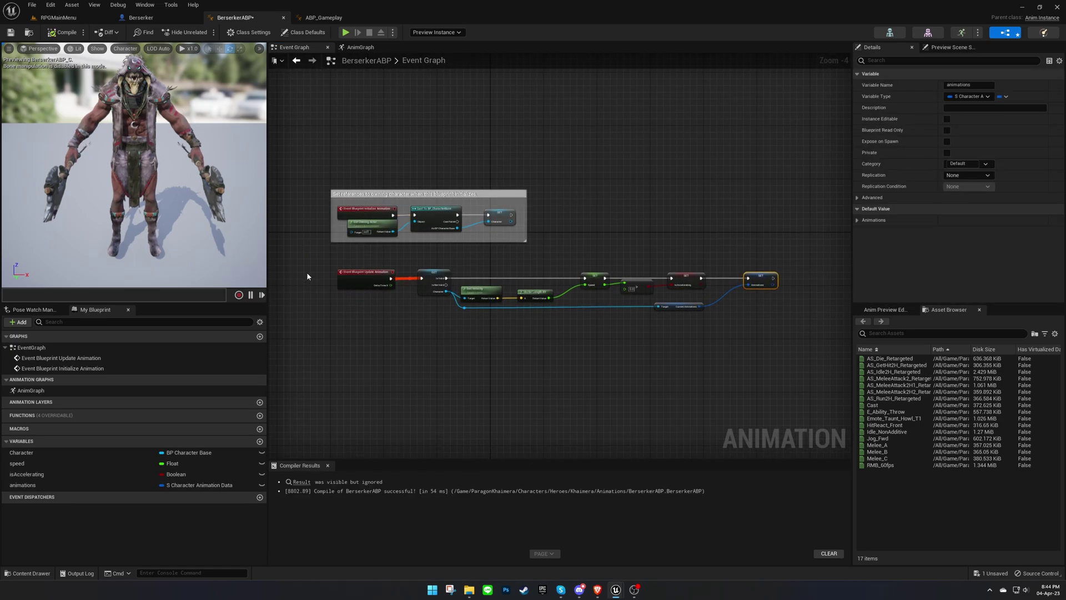
{"action": "left_click", "coordinate": [359, 47]}
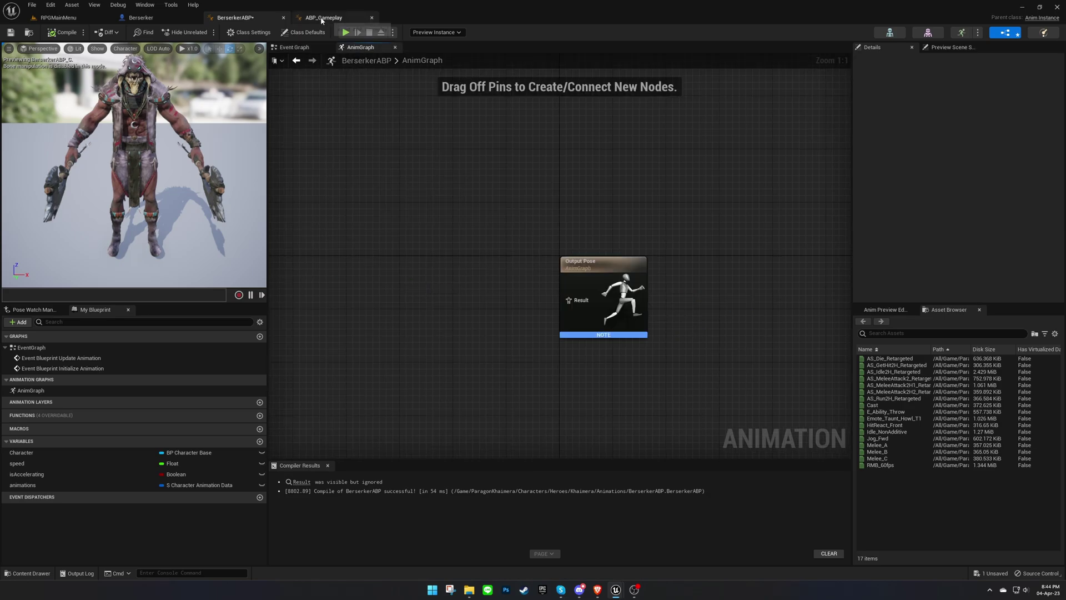
- Select all the nodes in ABP_Gameplay's AnimGraph for copying
{"action": "left_click", "coordinate": [322, 18]}
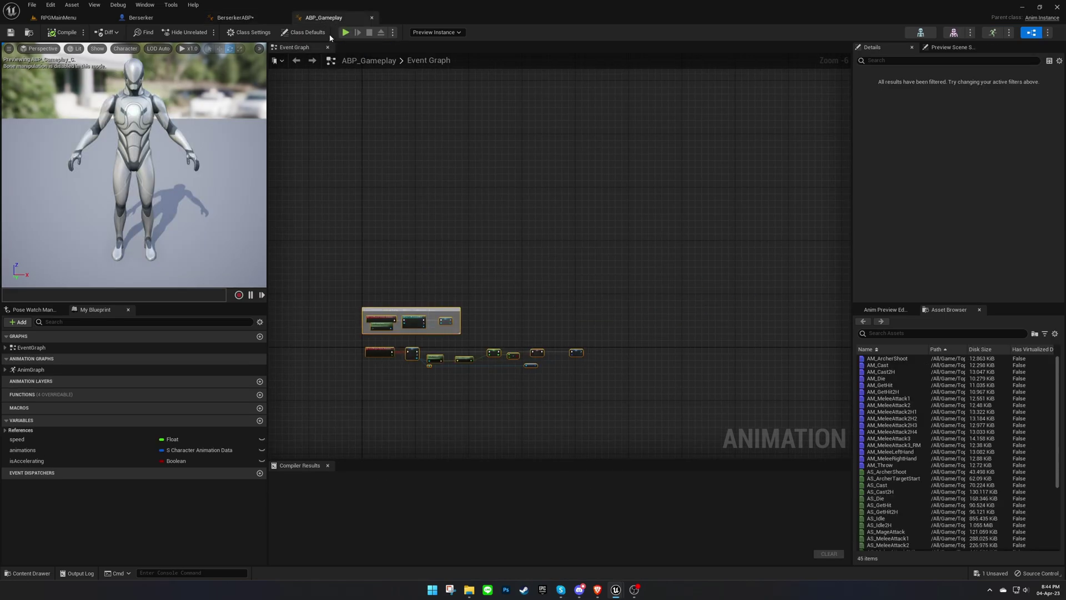
{"action": "double_click", "coordinate": [129, 369]}
{"action": "scroll", "coordinate": [357, 330], "scroll_direction": "down", "scroll_amount": 2}
{"action": "left_click_drag", "start_coordinate": [345, 178], "coordinate": [538, 380]}
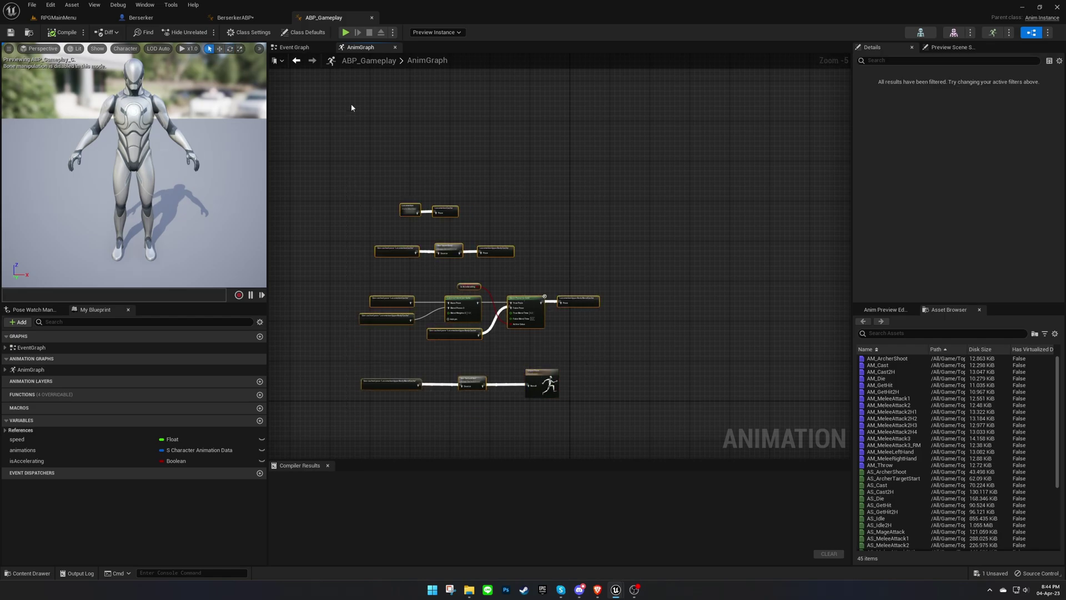
- Paste the animation nodes into BerserkerABP's AnimGraph and place Output Pose beside the Slot node
{"action": "left_click", "coordinate": [235, 18]}
{"action": "right_click_drag", "start_coordinate": [357, 212], "coordinate": [423, 249]}
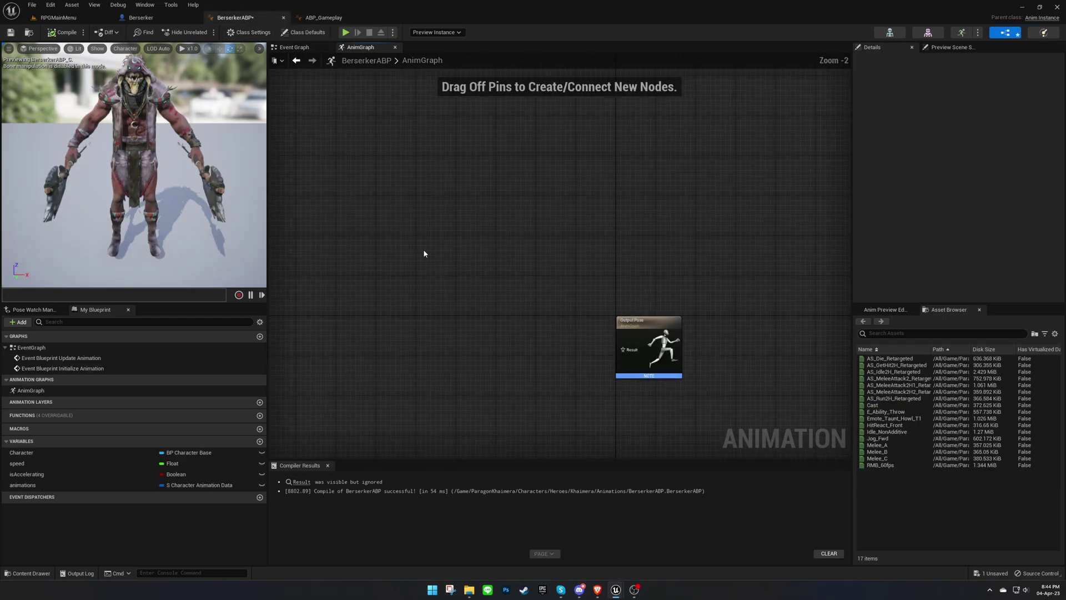
{"action": "key", "text": "ctrl+v"}
{"action": "scroll", "coordinate": [429, 255], "scroll_direction": "down", "scroll_amount": 2}
{"action": "left_click_drag", "start_coordinate": [574, 321], "coordinate": [560, 384]}
{"action": "scroll", "coordinate": [485, 377], "scroll_direction": "up", "scroll_amount": 4}
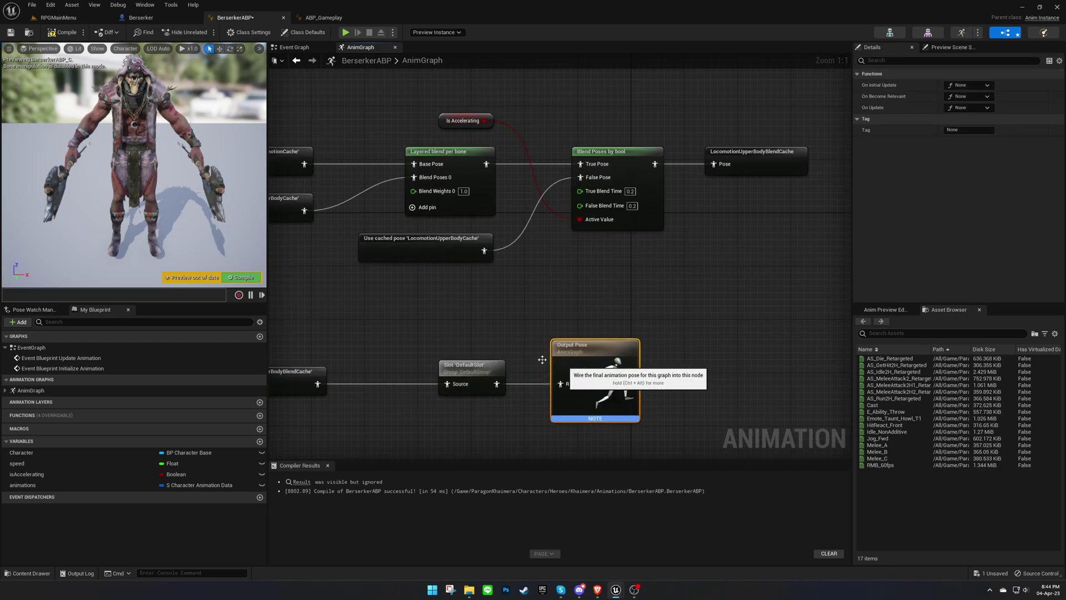
- Compile and save BerserkerABP, then return to the Berserker character blueprint
{"action": "key", "text": "F7"}
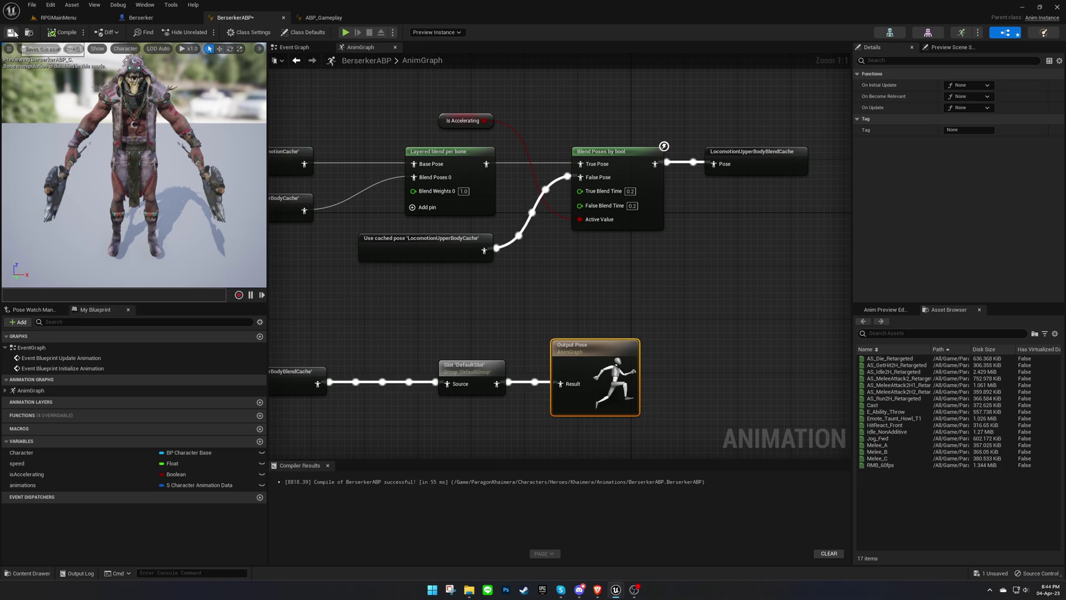
{"action": "left_click", "coordinate": [12, 33]}
{"action": "left_click", "coordinate": [141, 20]}
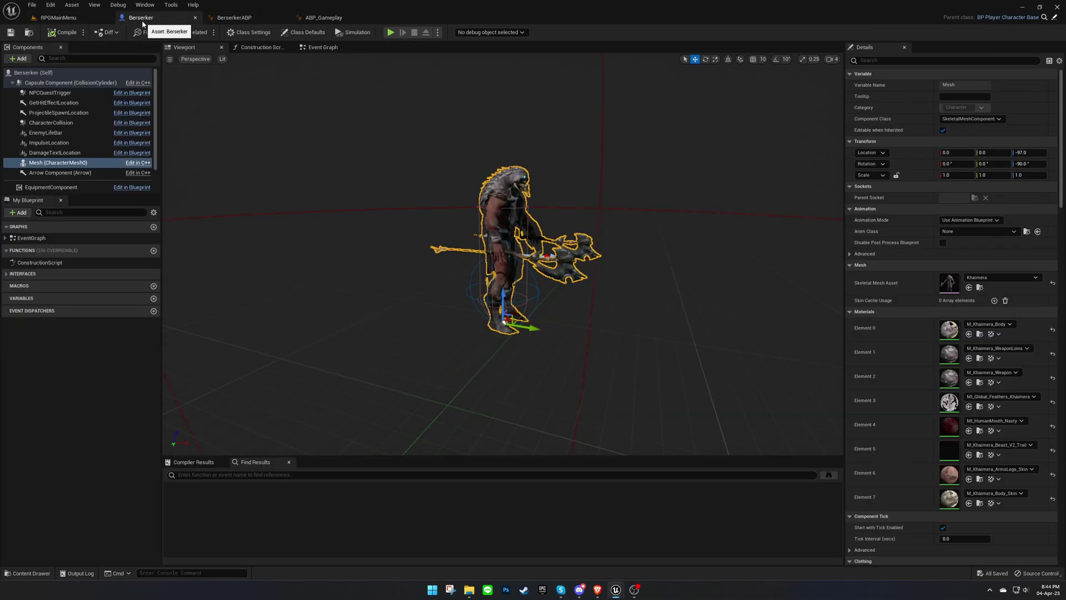